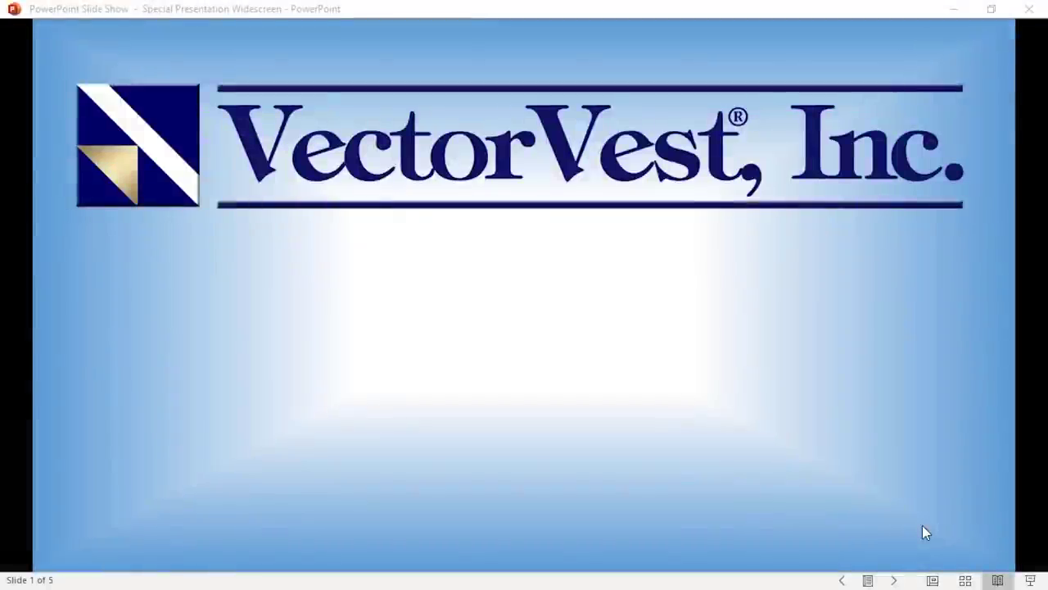
Reveal the Buying Contra ETF's slide title, then switch to the VectorVest 7 dashboard.
click(740, 462)
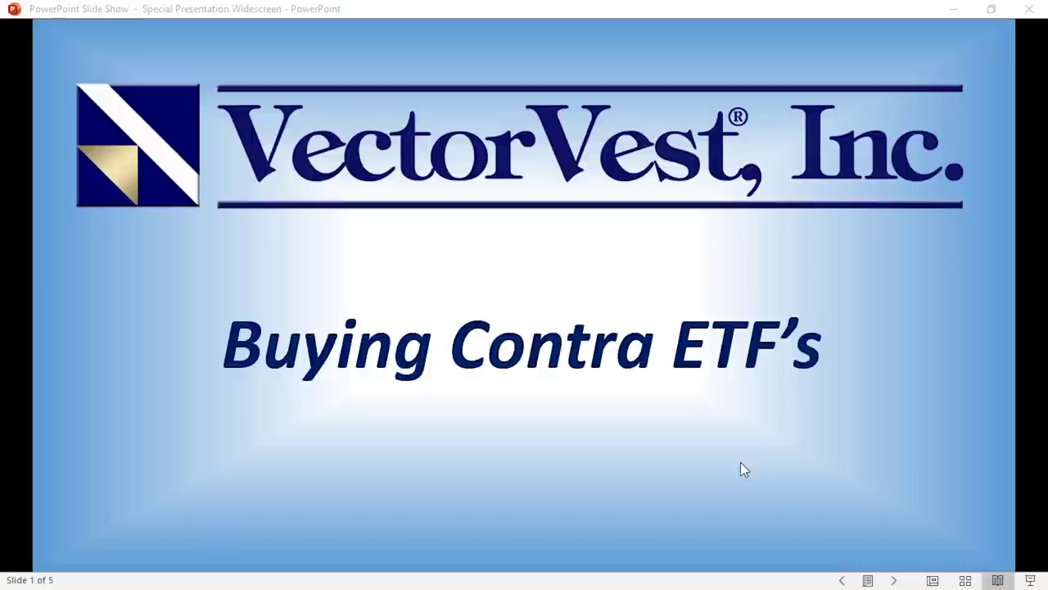
key(alt+Tab)
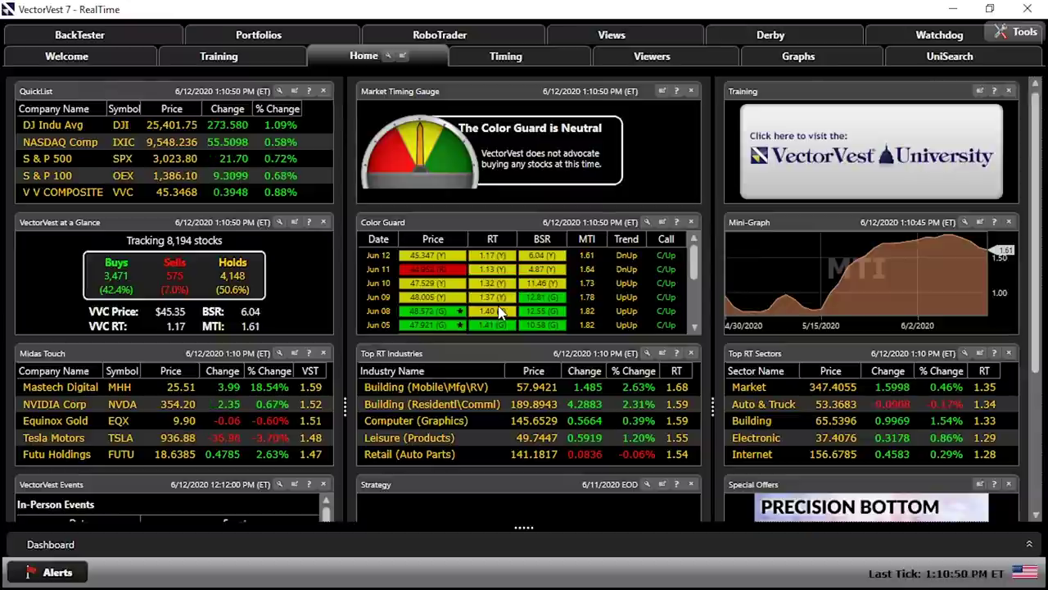
Load the Market Timing graph, hide the MTI, Buy/Sell Ratio and RT panes, and zoom to Feb–Jun 2020.
click(799, 57)
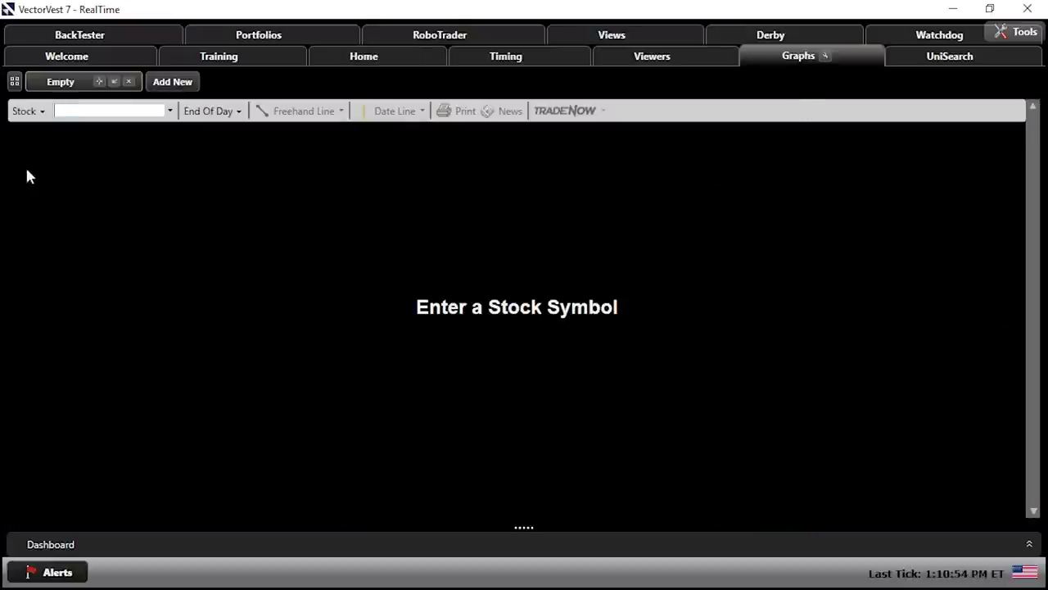
click(27, 111)
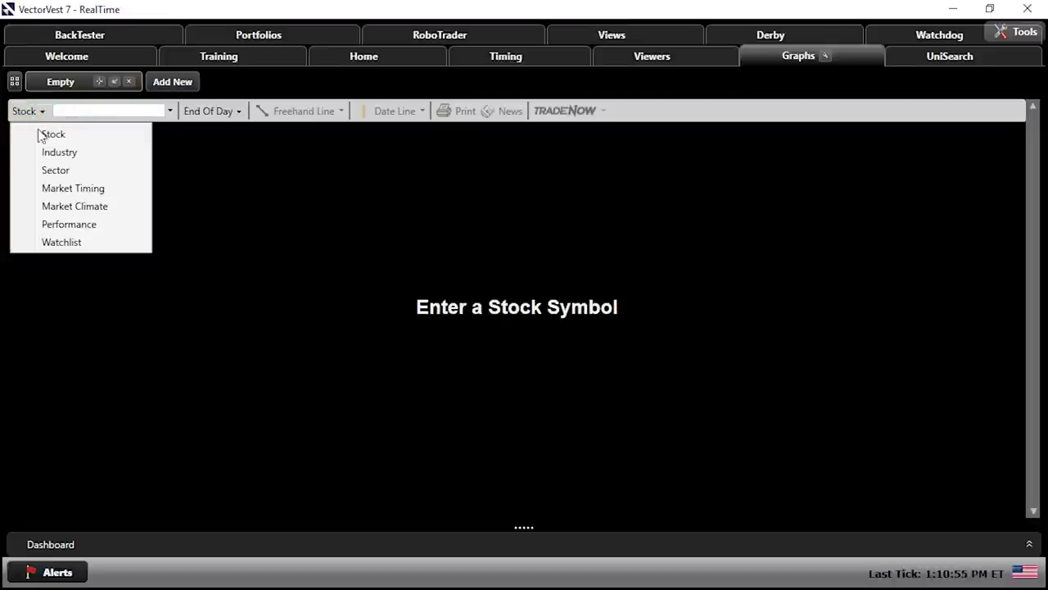
click(68, 189)
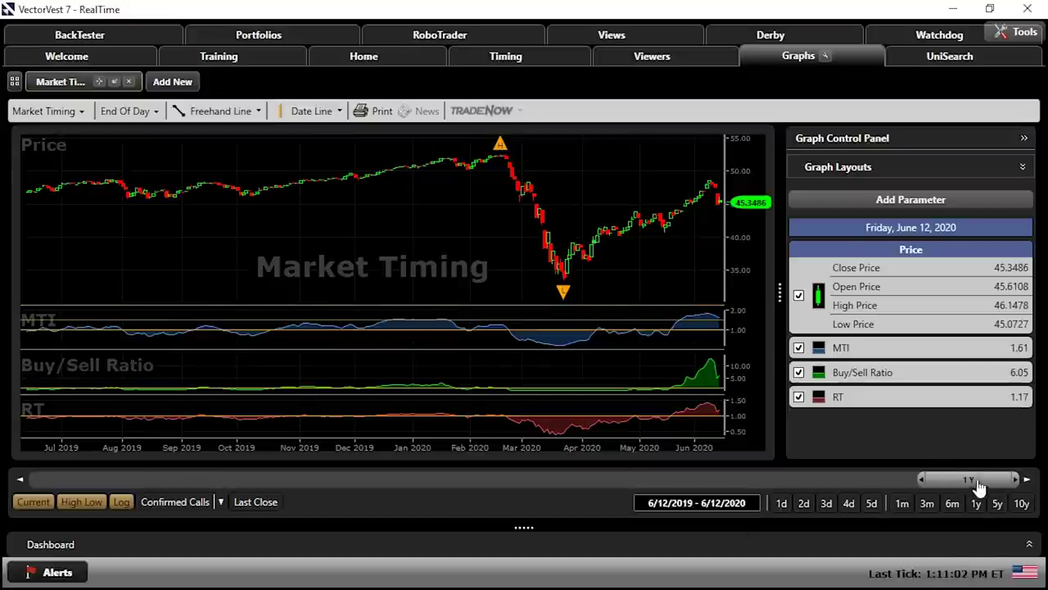
click(798, 348)
click(798, 373)
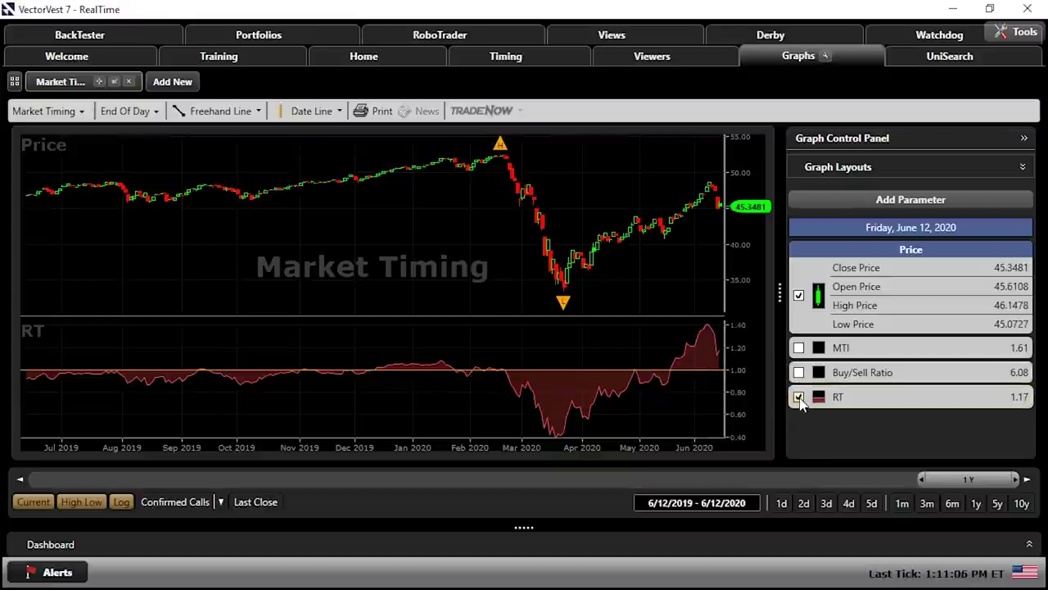
click(798, 397)
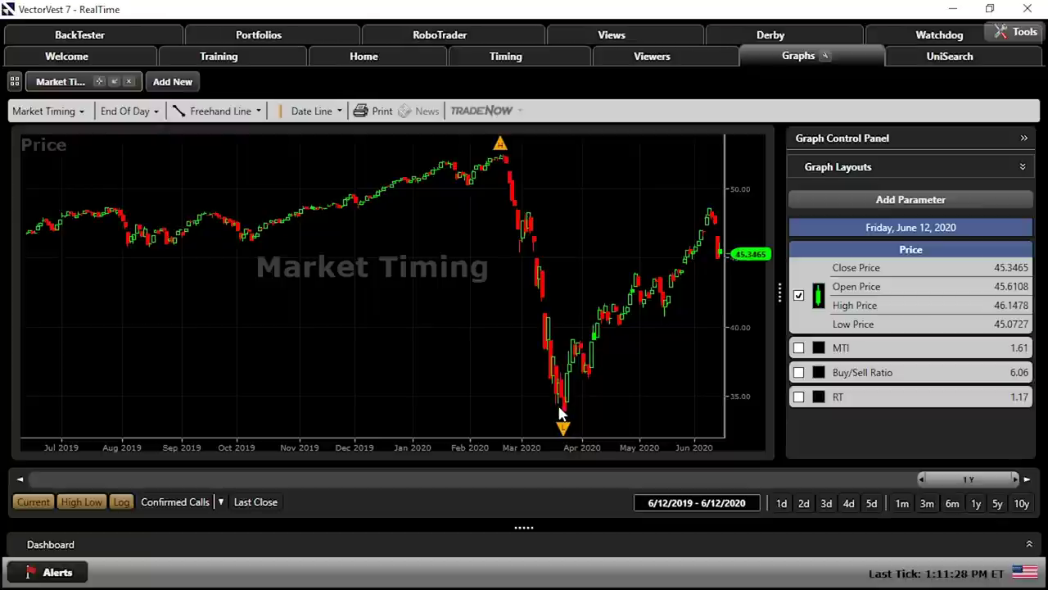
drag(477, 295, 801, 297)
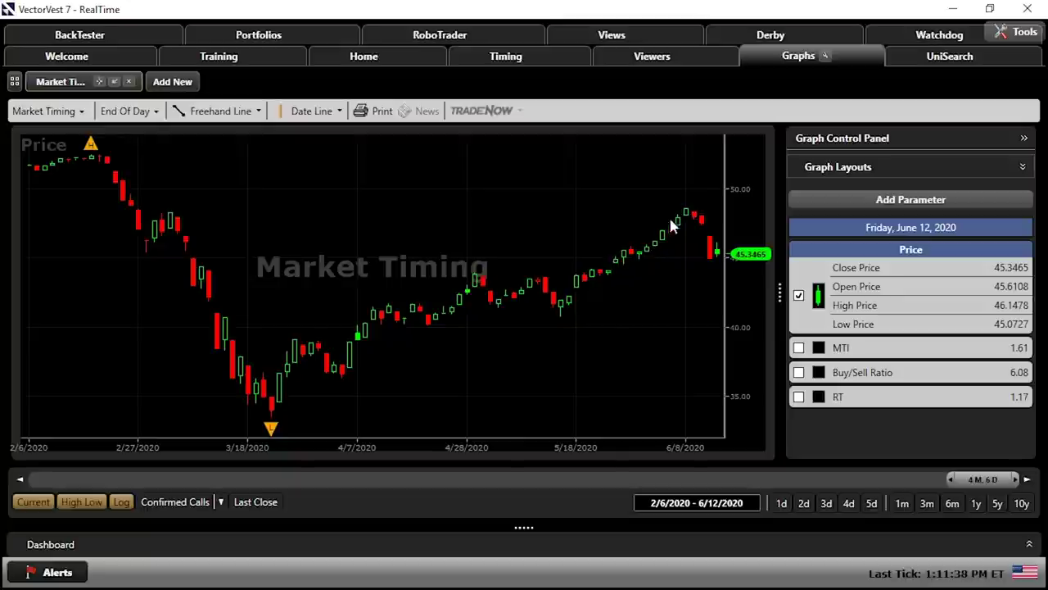
Show the MTI pane beneath the Market Timing price chart and start adding a date line.
click(800, 349)
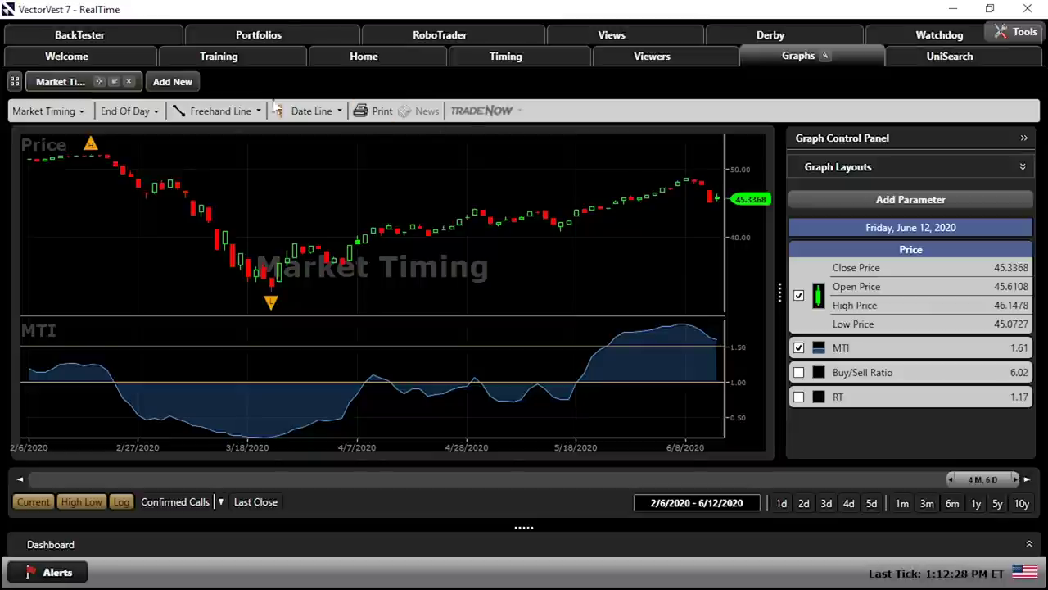
click(302, 110)
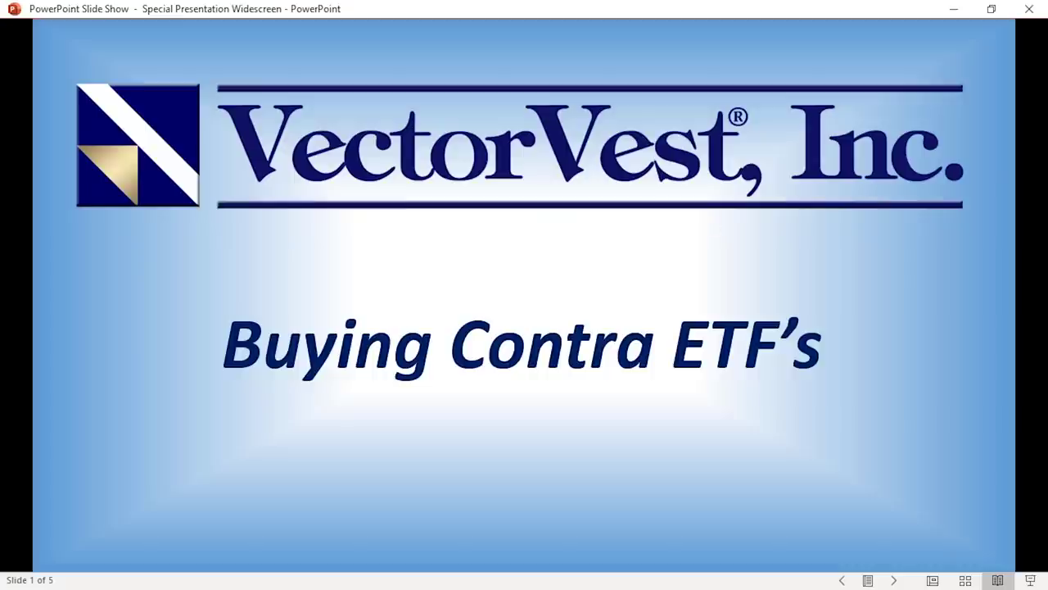
Advance the slideshow to slide 3, 'What Is an Inverse (Contra) ETF?'.
click(479, 352)
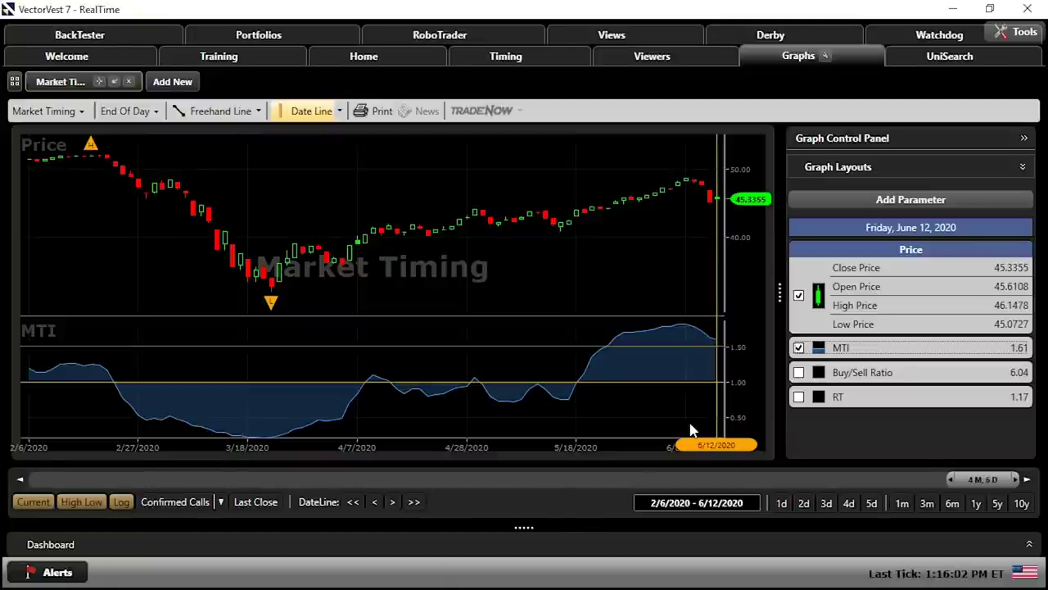
Open the ETF Viewer, listing 1625 ETFs ranked by VST for 6/12/2020.
click(670, 68)
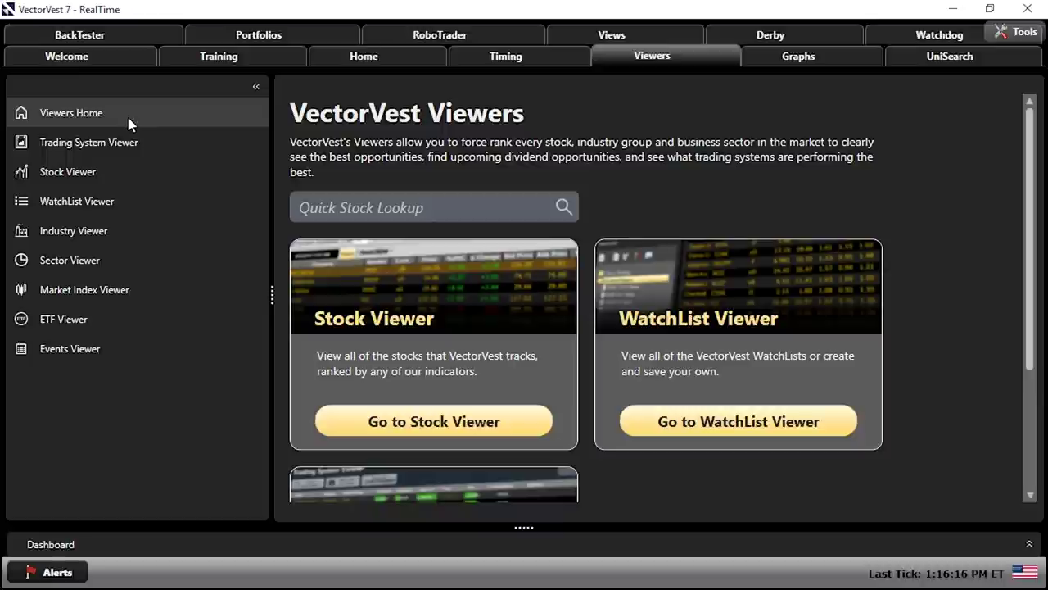
click(77, 320)
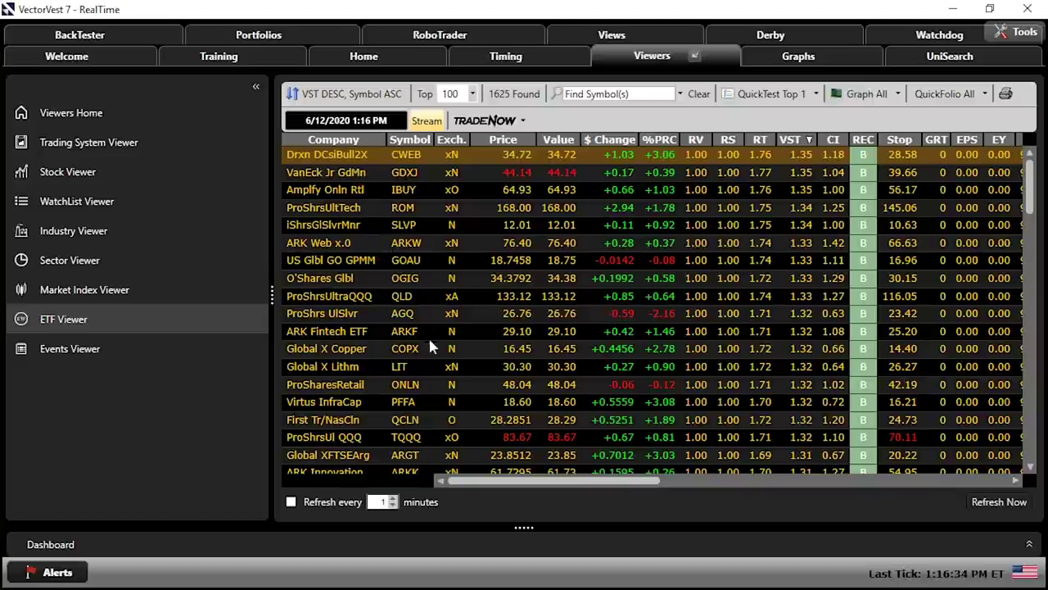
right_click(423, 161)
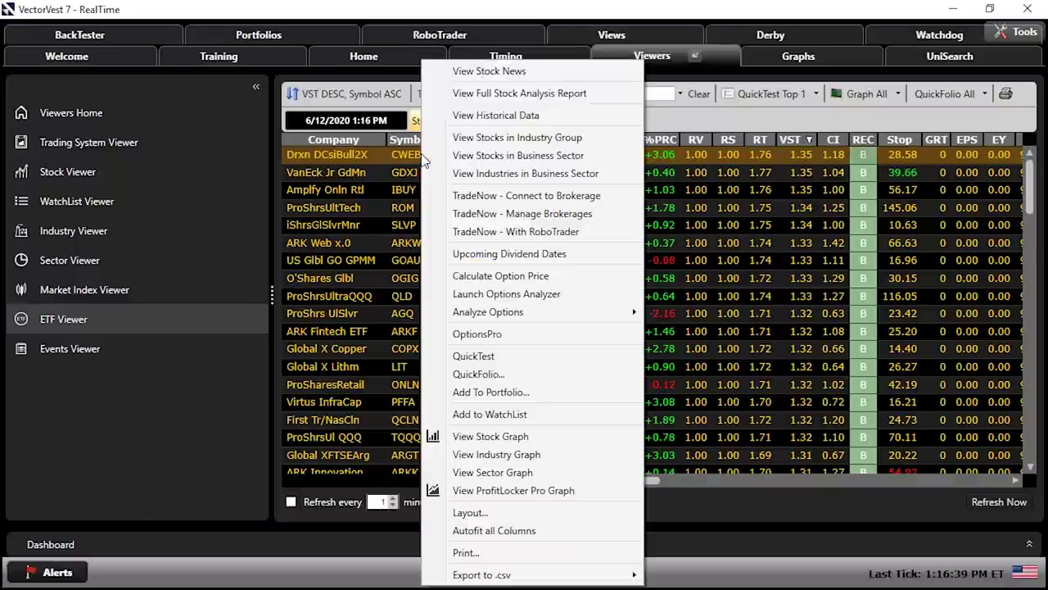
click(533, 94)
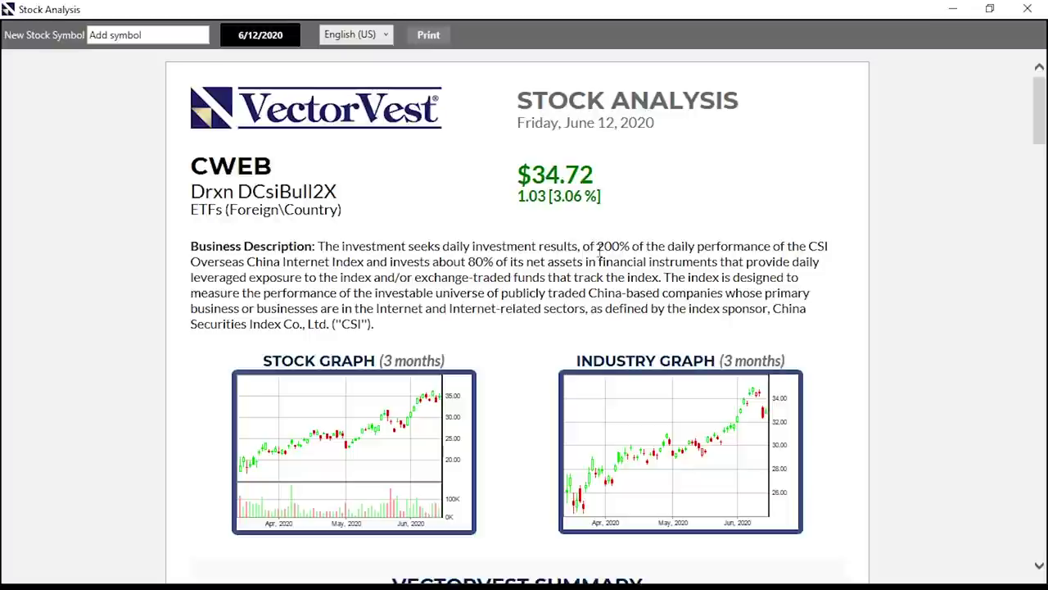
drag(595, 246, 633, 246)
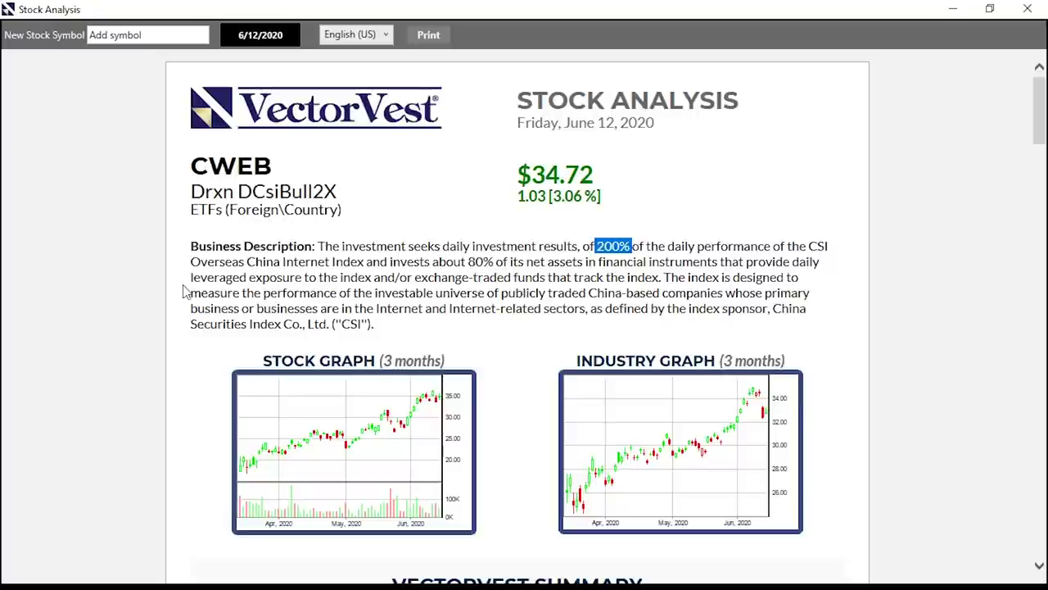
drag(190, 279, 251, 283)
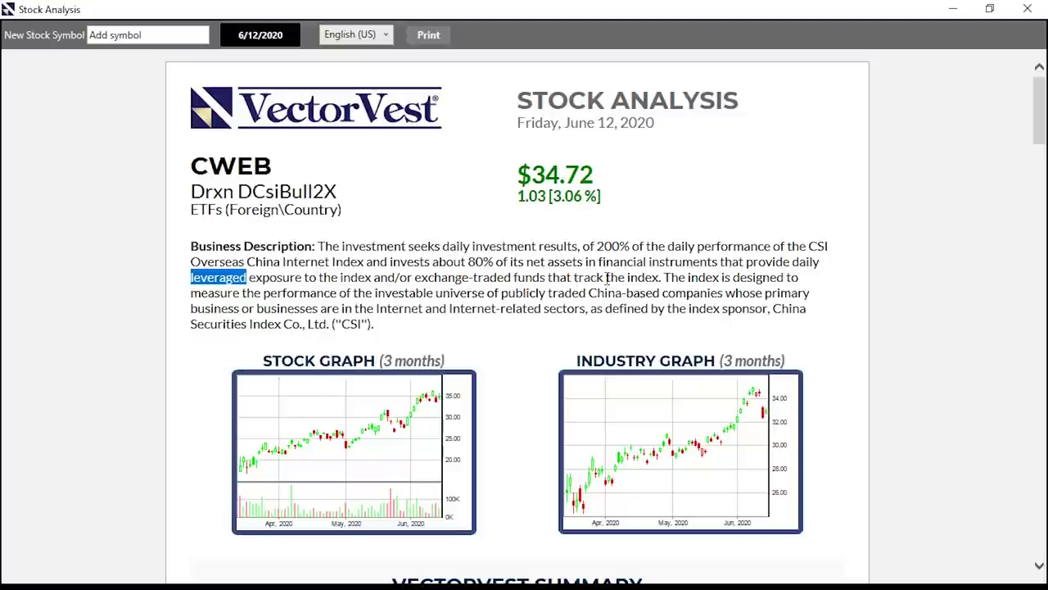
click(1036, 8)
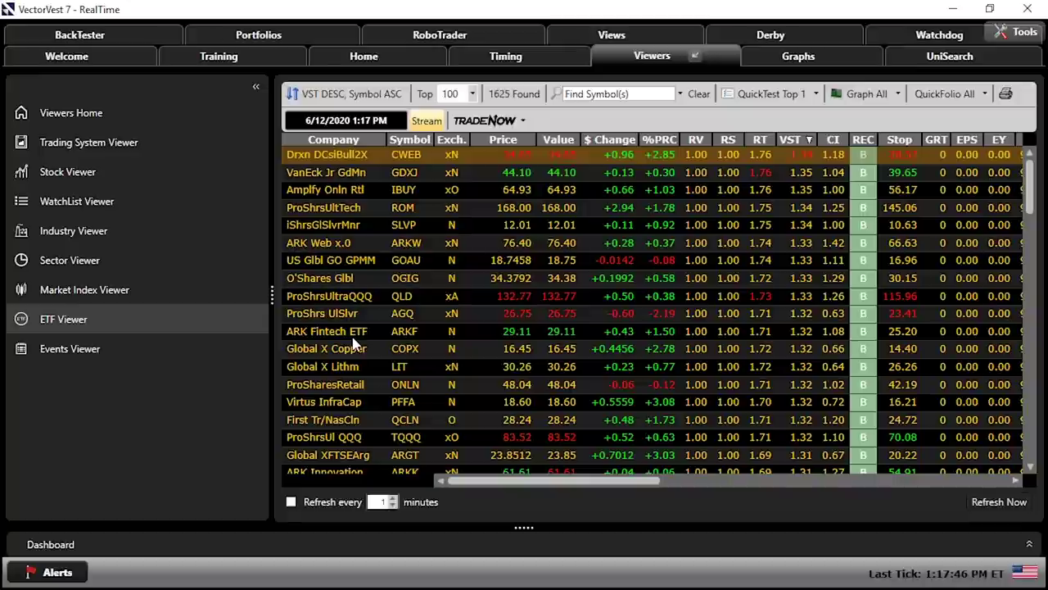
click(107, 205)
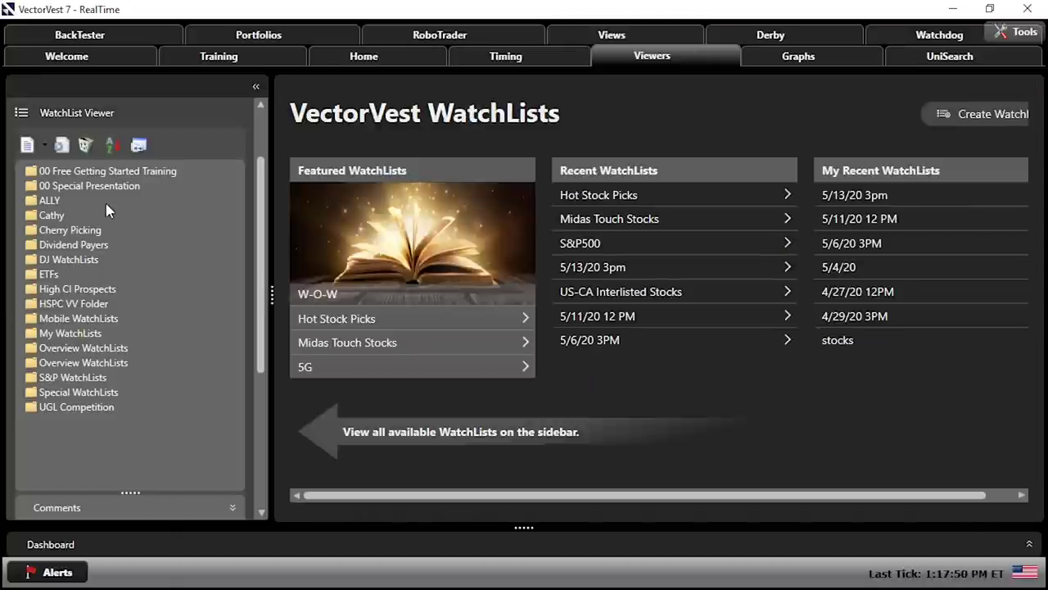
click(42, 276)
scroll(147, 290, down, 2)
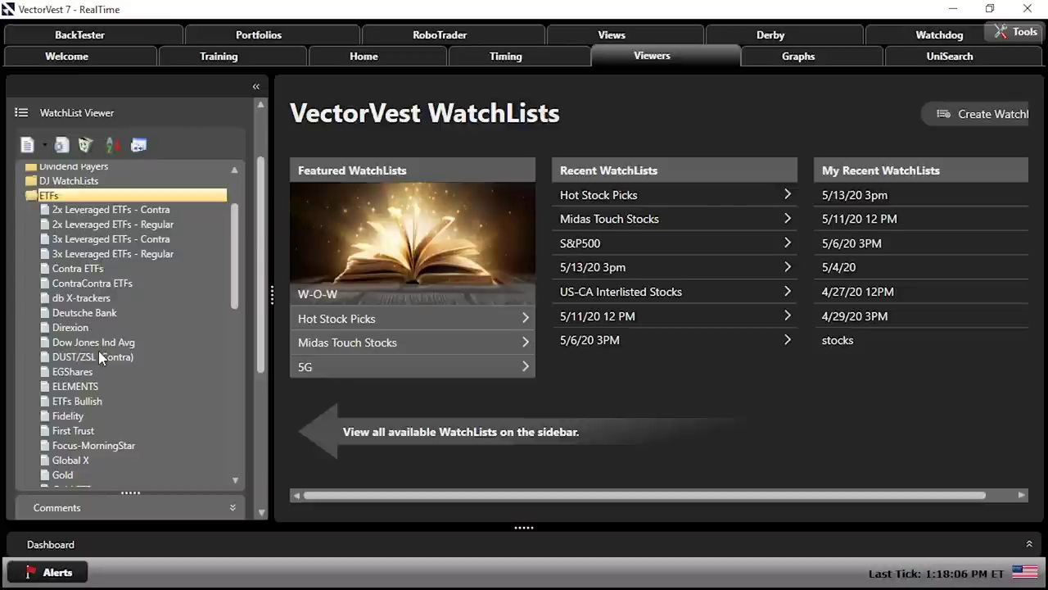
scroll(98, 351, down, 2)
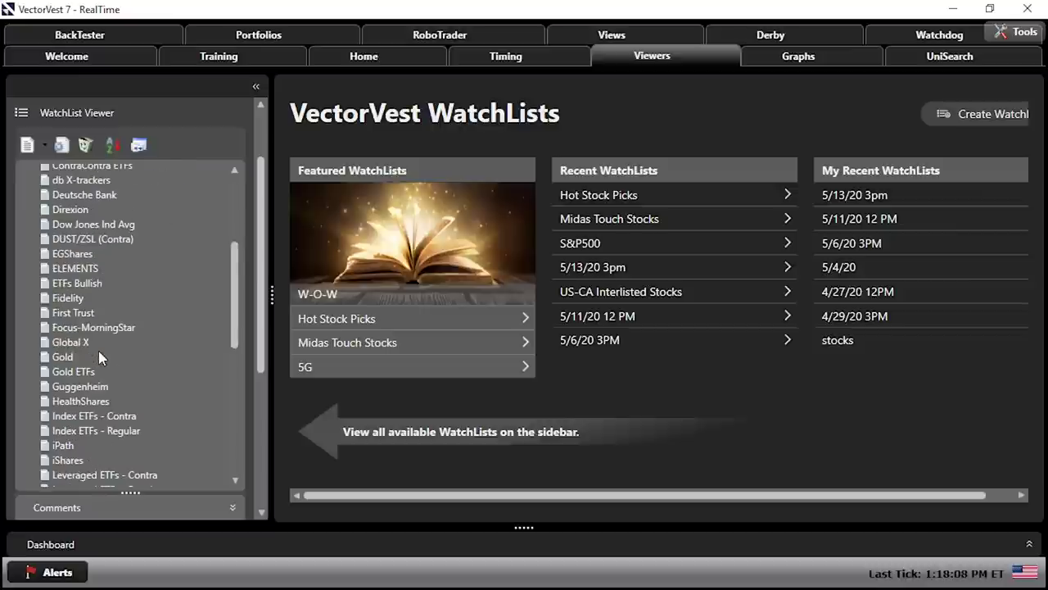
scroll(99, 351, down, 2)
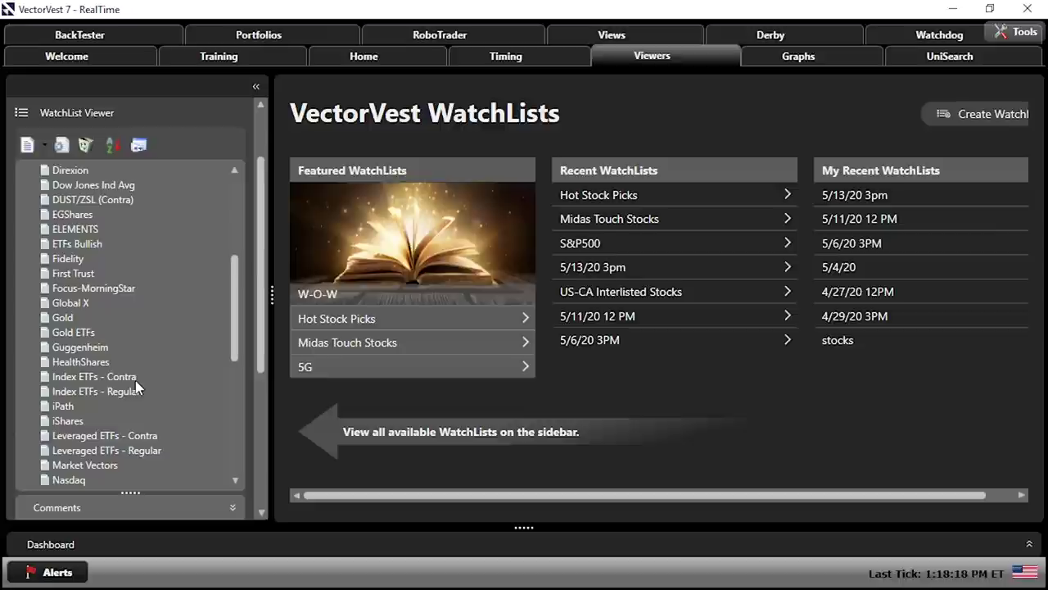
scroll(79, 414, down, 1)
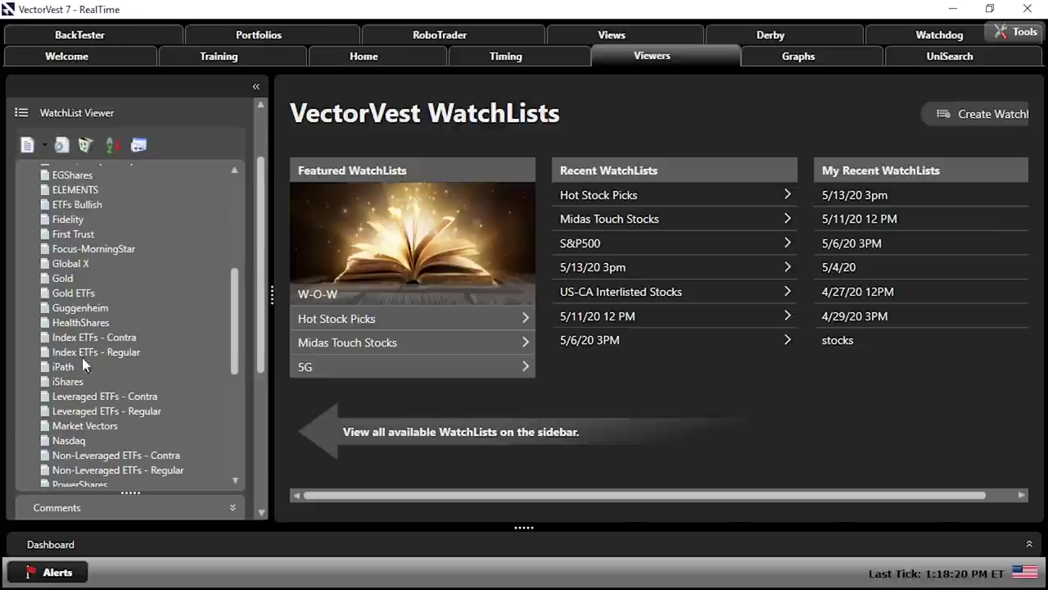
scroll(88, 362, down, 1)
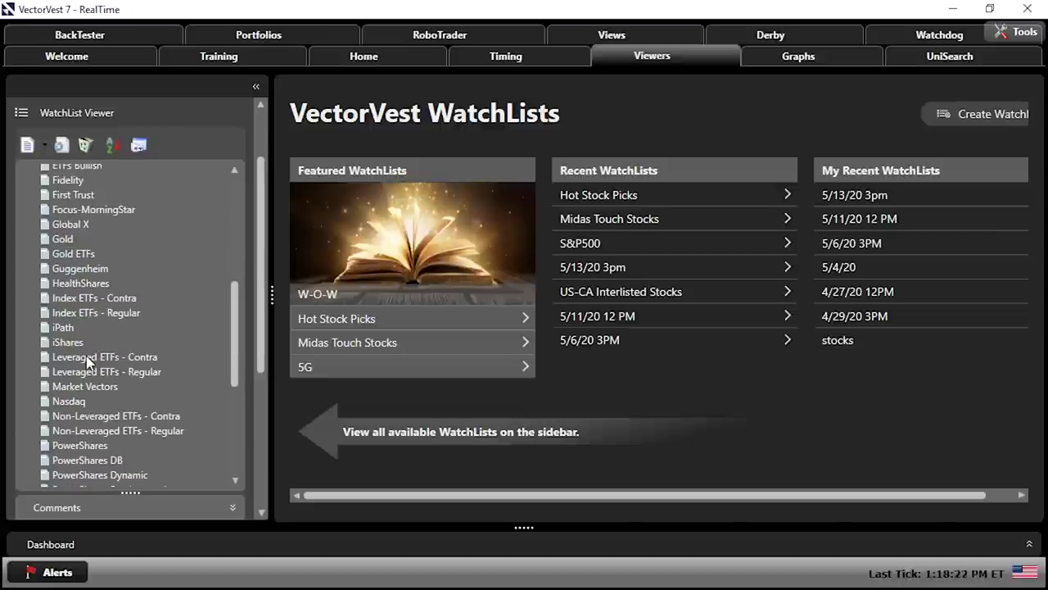
scroll(87, 400, down, 2)
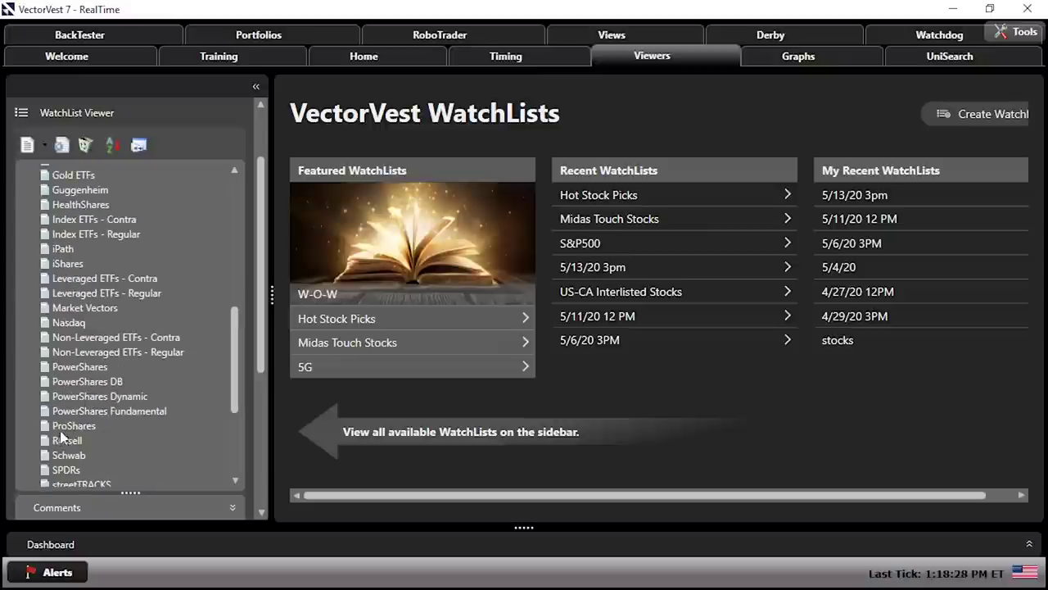
scroll(96, 433, up, 3)
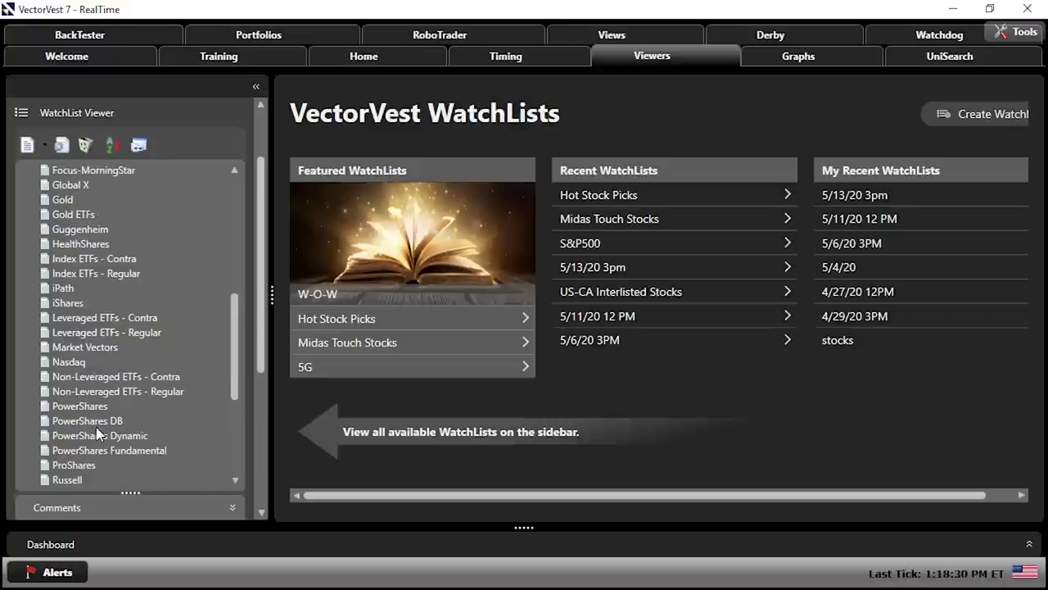
scroll(96, 432, up, 5)
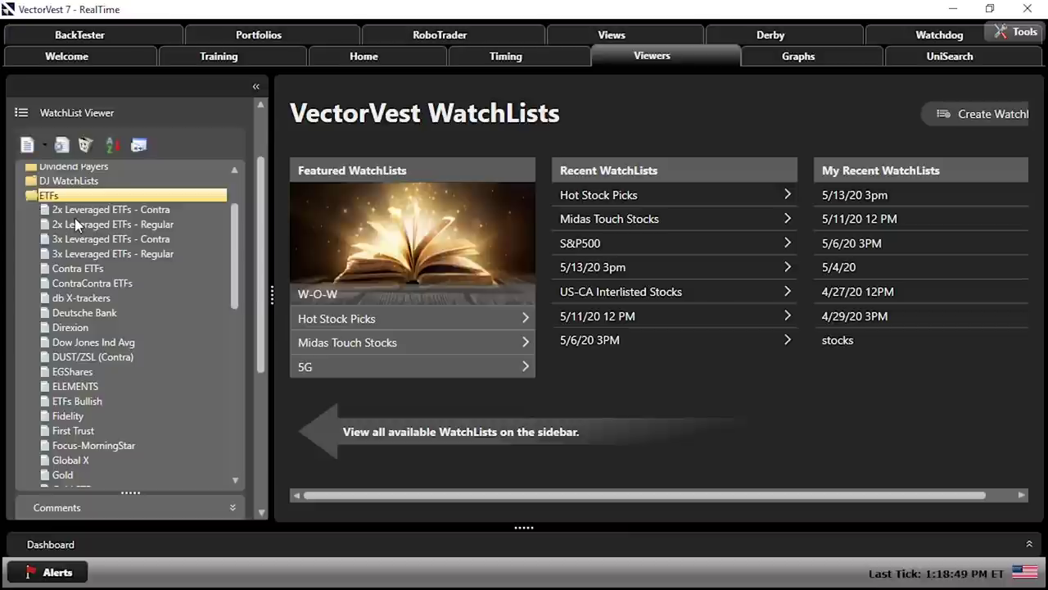
scroll(74, 218, down, 7)
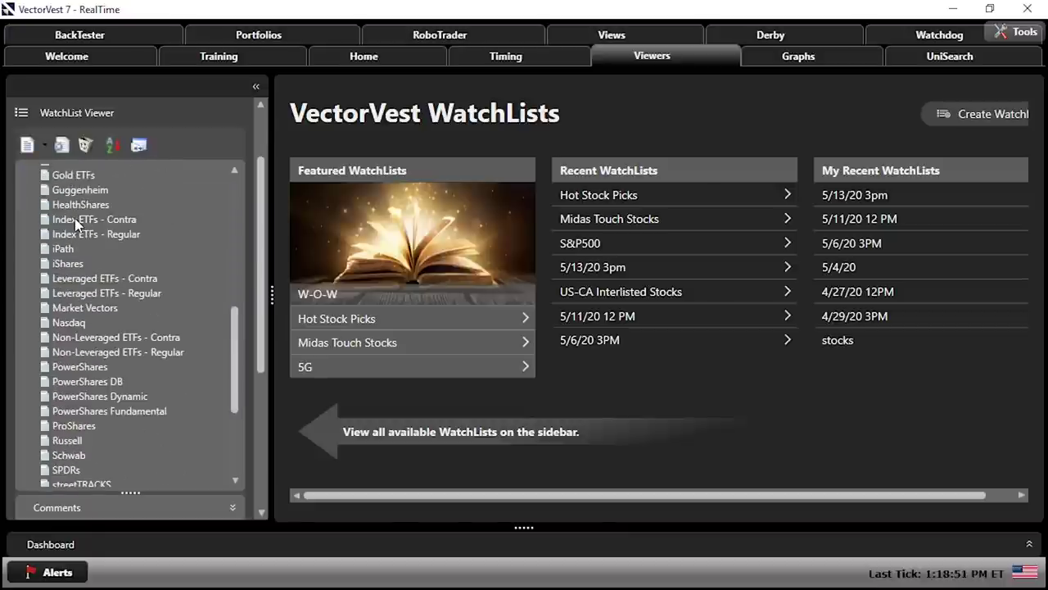
scroll(75, 218, down, 2)
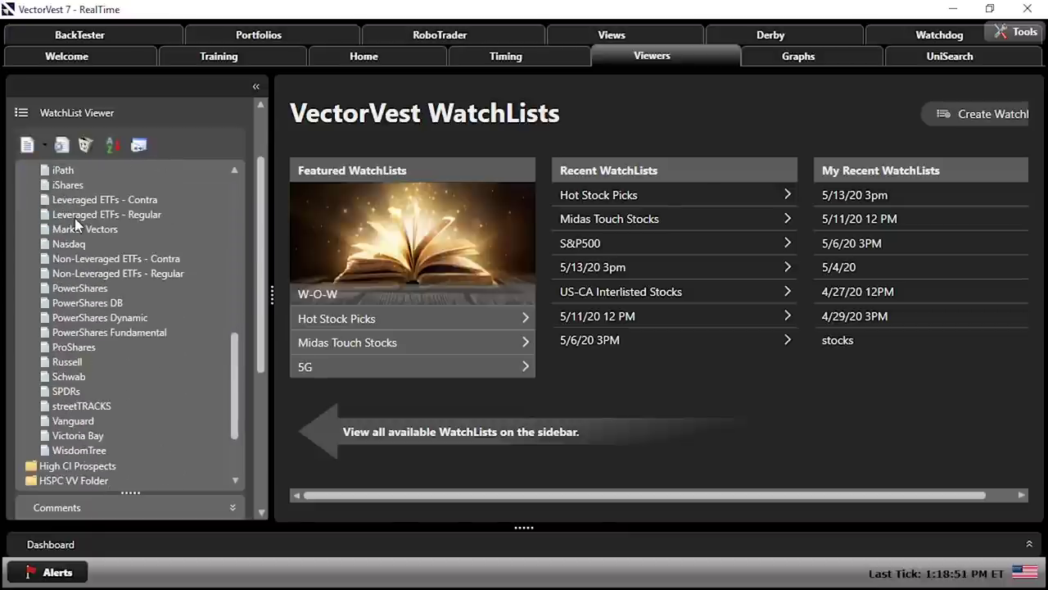
click(128, 260)
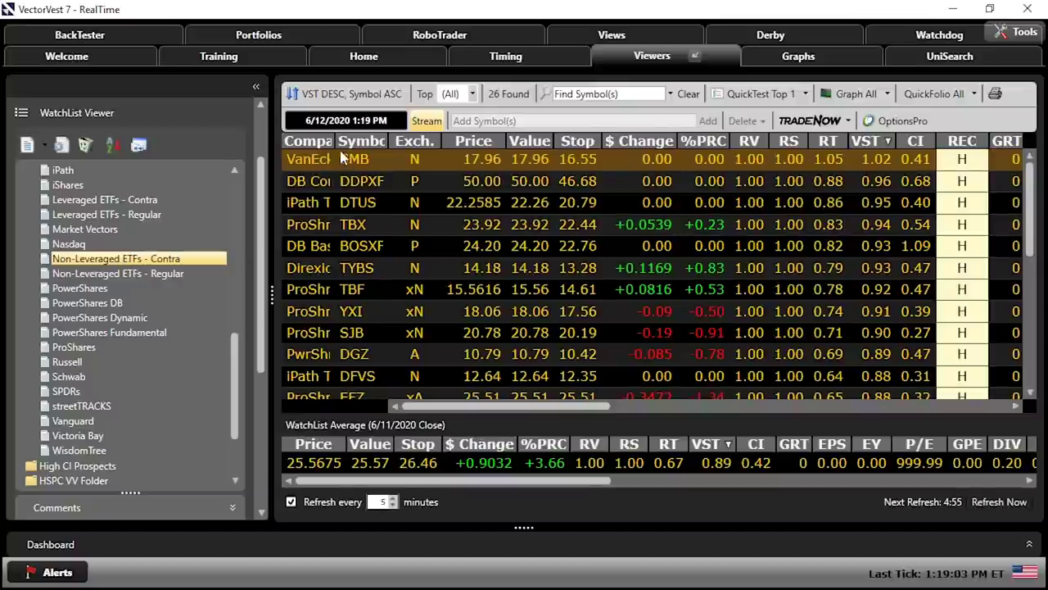
Widen the Contra watchlist's Company column to show full names, then return to the Market Timing graph.
drag(345, 137, 415, 143)
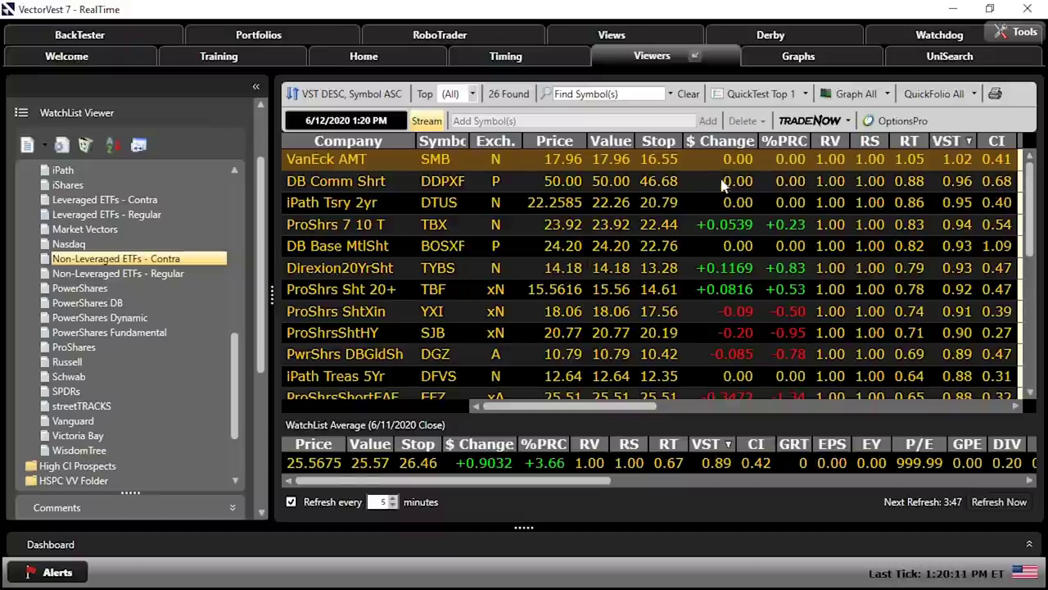
click(792, 66)
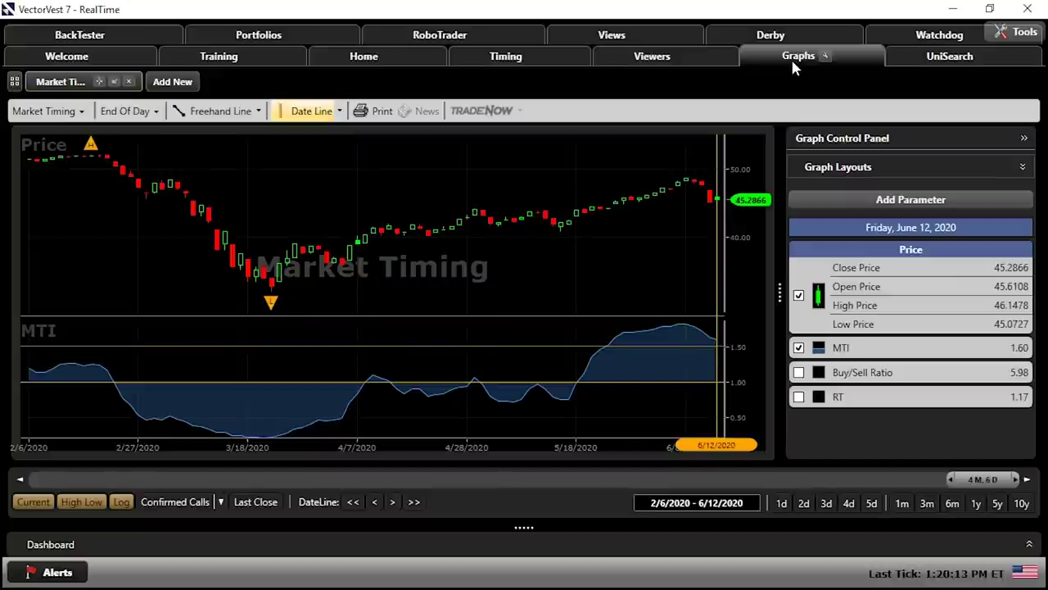
Show 6 months with Primary Wave signals, zoom to Feb–Apr 2020, and mark a date line at 2/21/2020.
click(952, 503)
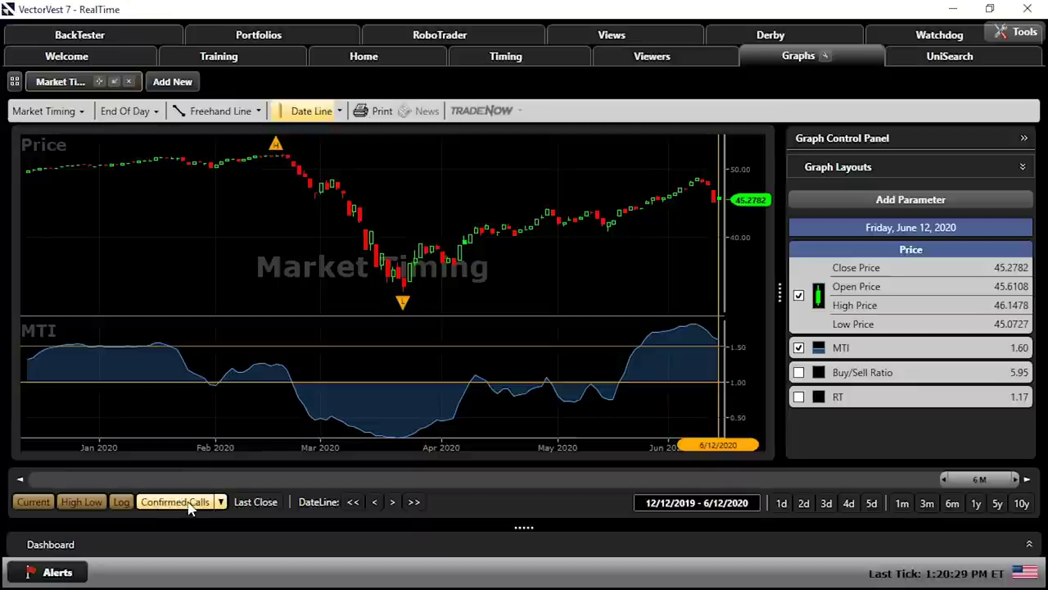
click(221, 506)
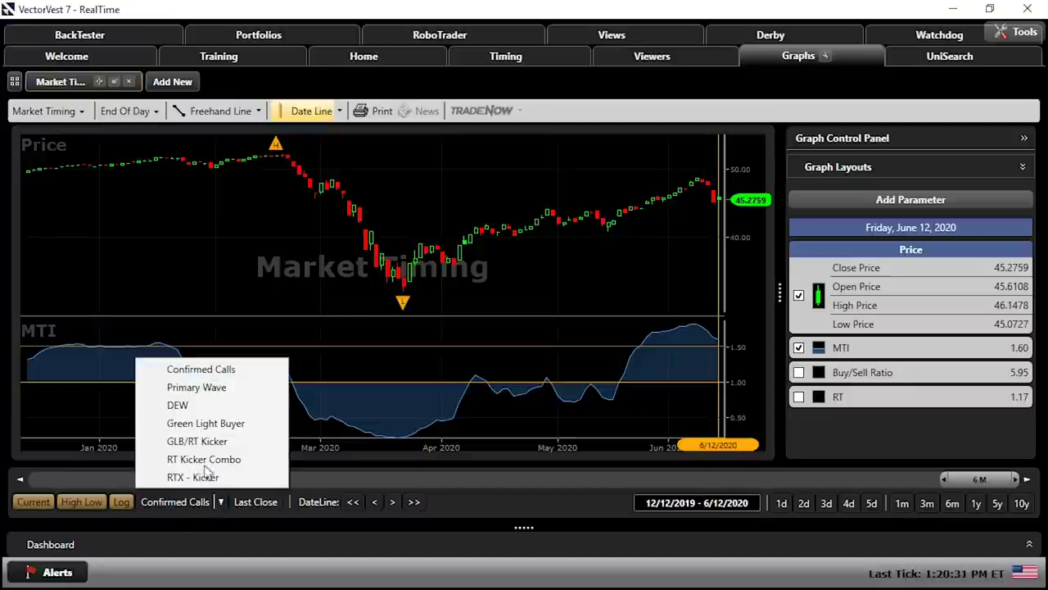
click(207, 392)
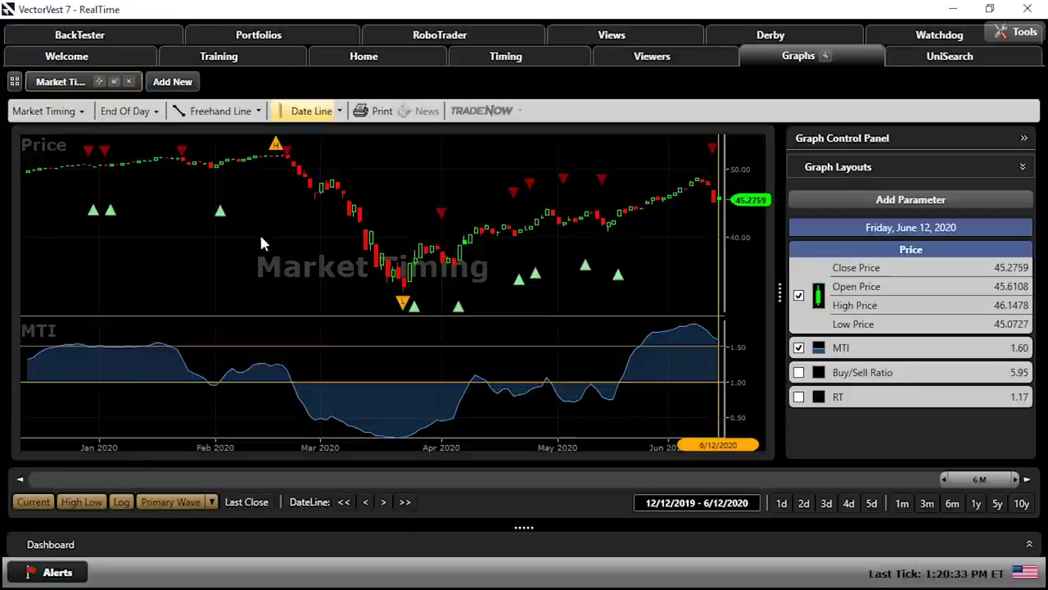
drag(215, 177, 442, 208)
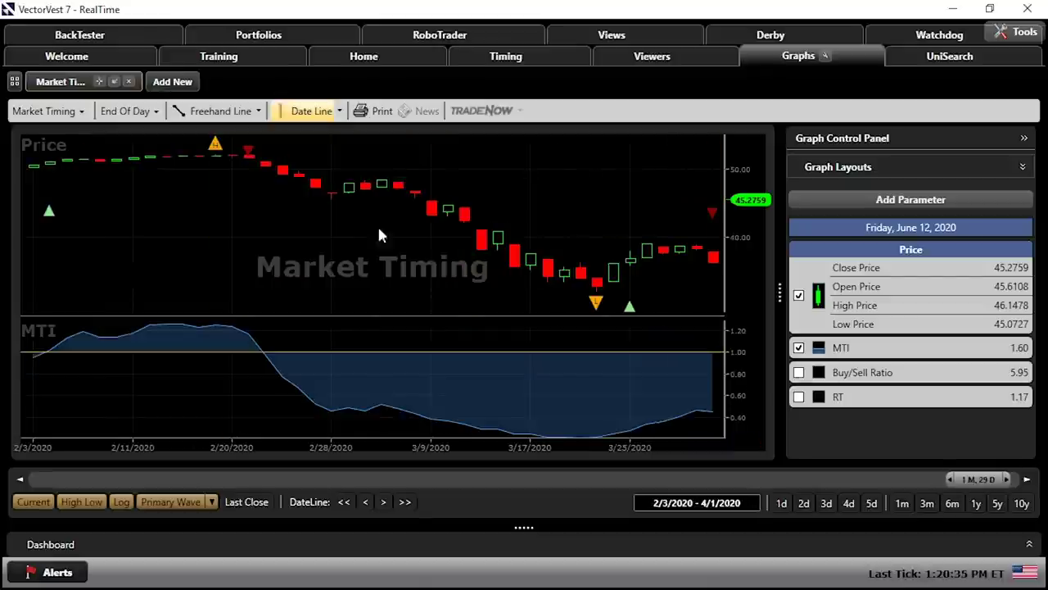
click(244, 177)
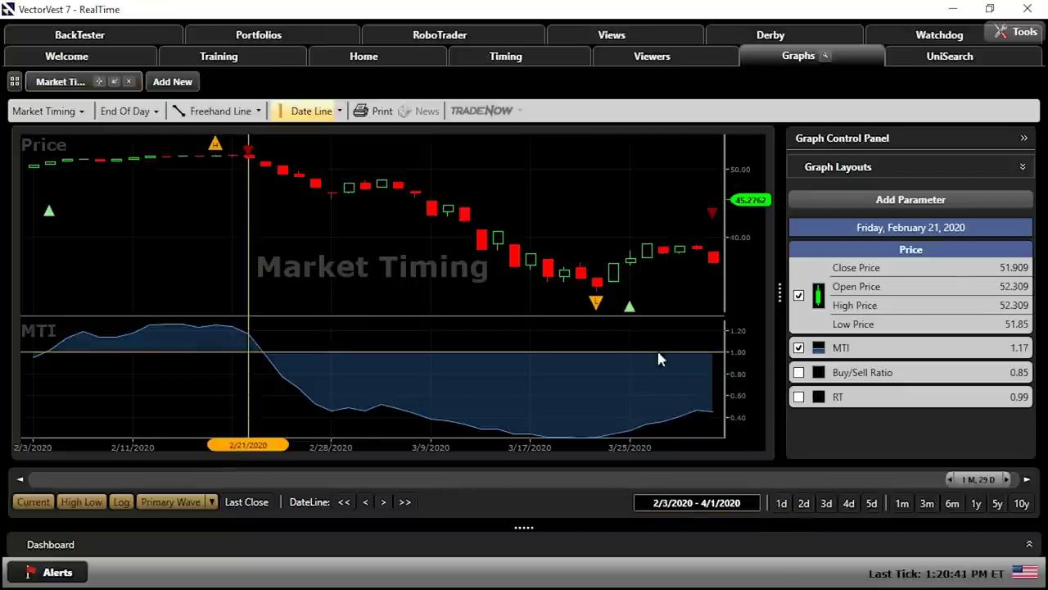
mouse_move(628, 309)
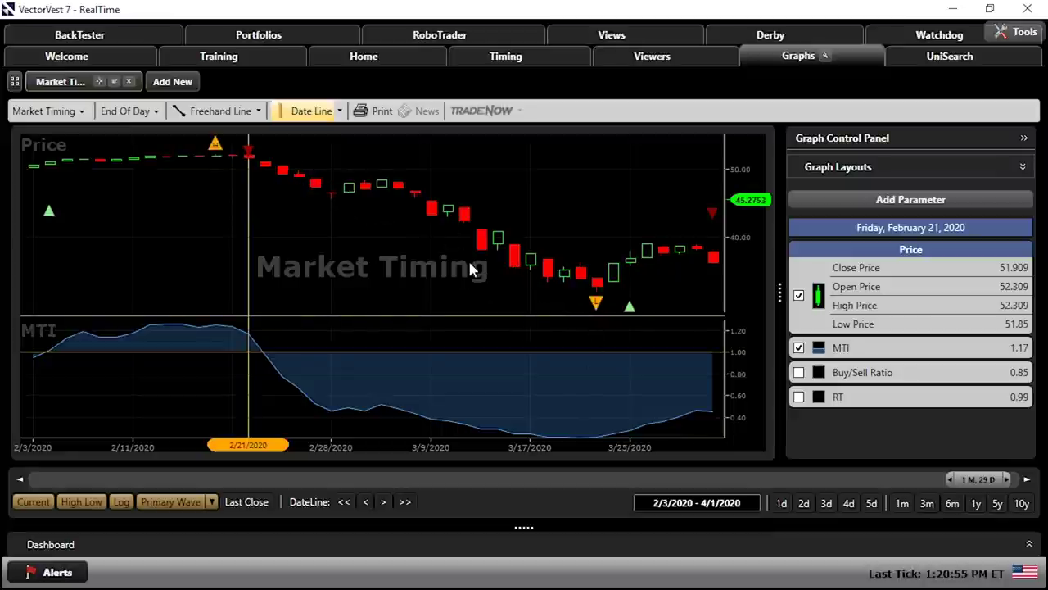
Return to the Contra watchlist, scroll right to the Volume and AvgVol columns, and sort by AvgVol descending.
click(666, 59)
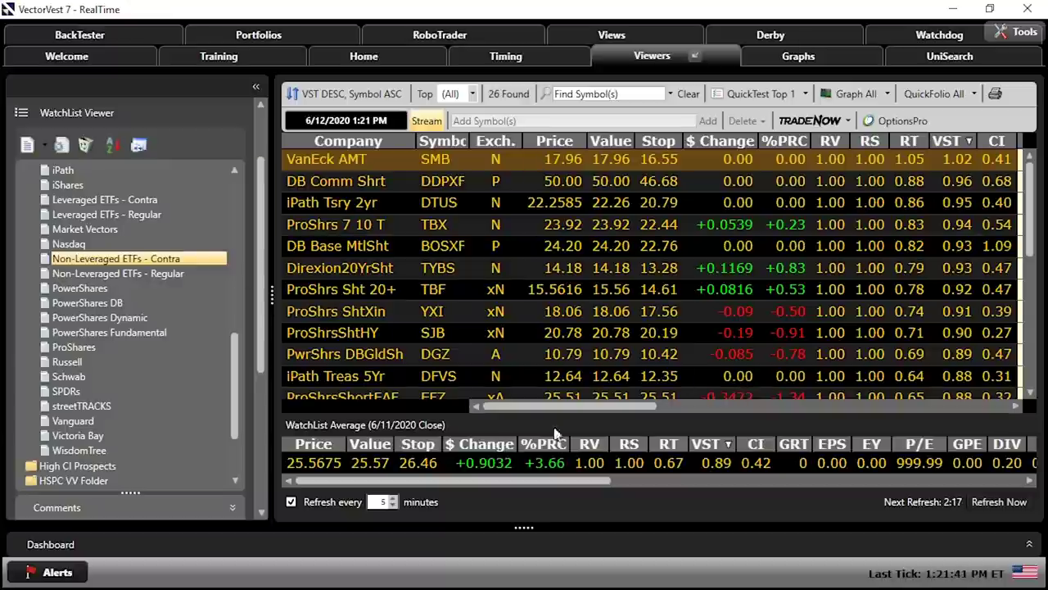
drag(547, 409, 826, 413)
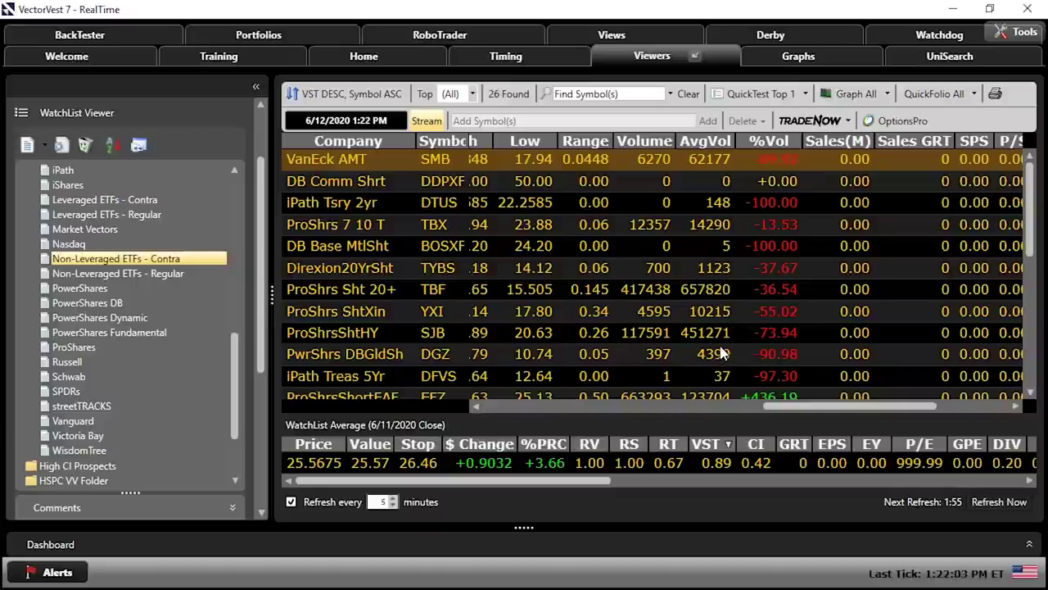
click(706, 142)
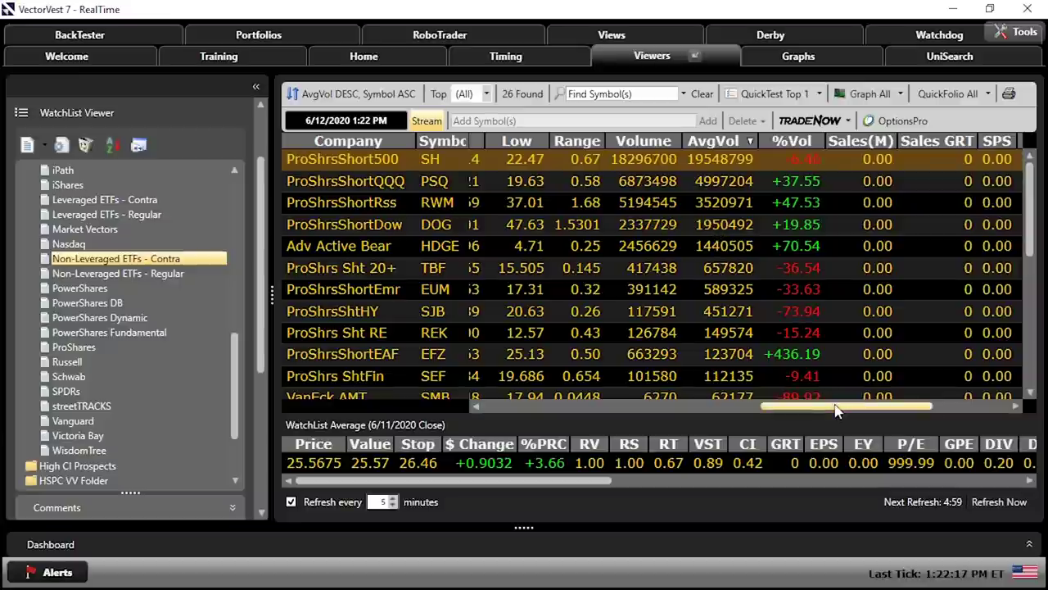
Scroll the watchlist grid back left to show the Price and Value columns.
drag(837, 411, 550, 411)
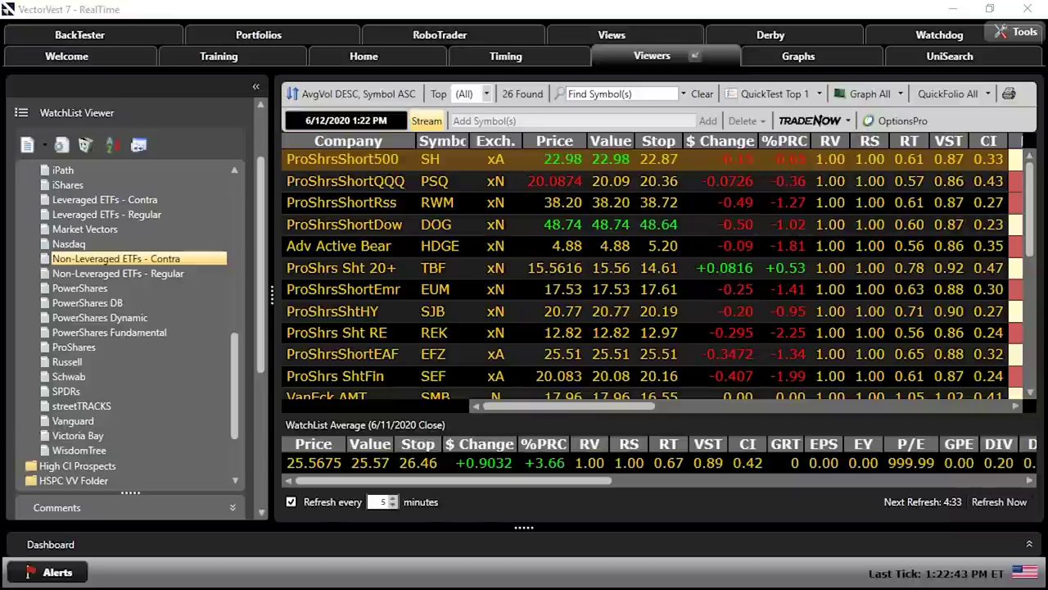
Set the Time Selector to February 21, 2020 and reload the Contra watchlist for that date.
click(346, 120)
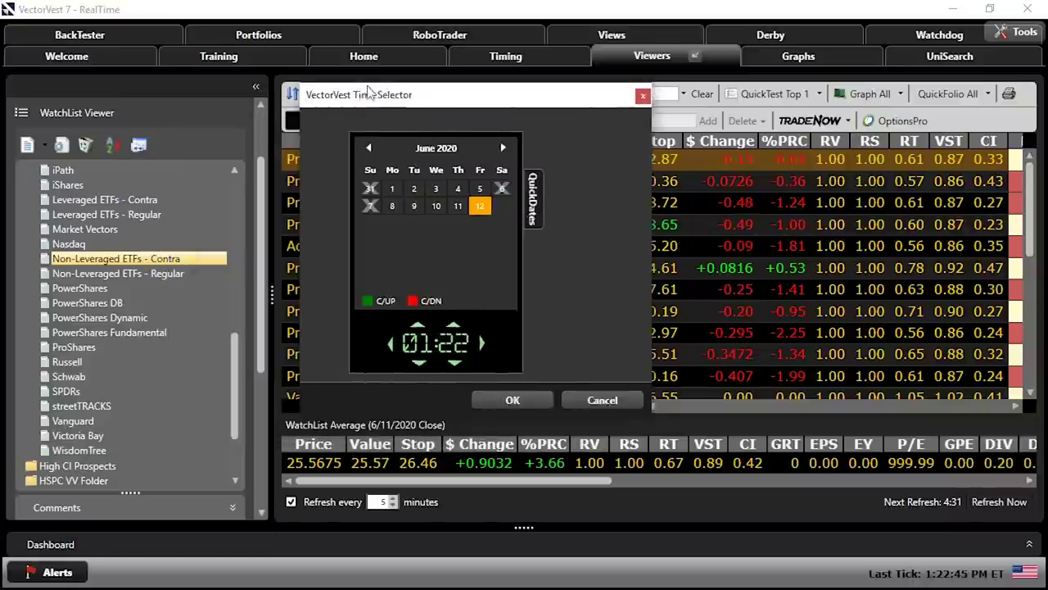
drag(360, 97, 385, 82)
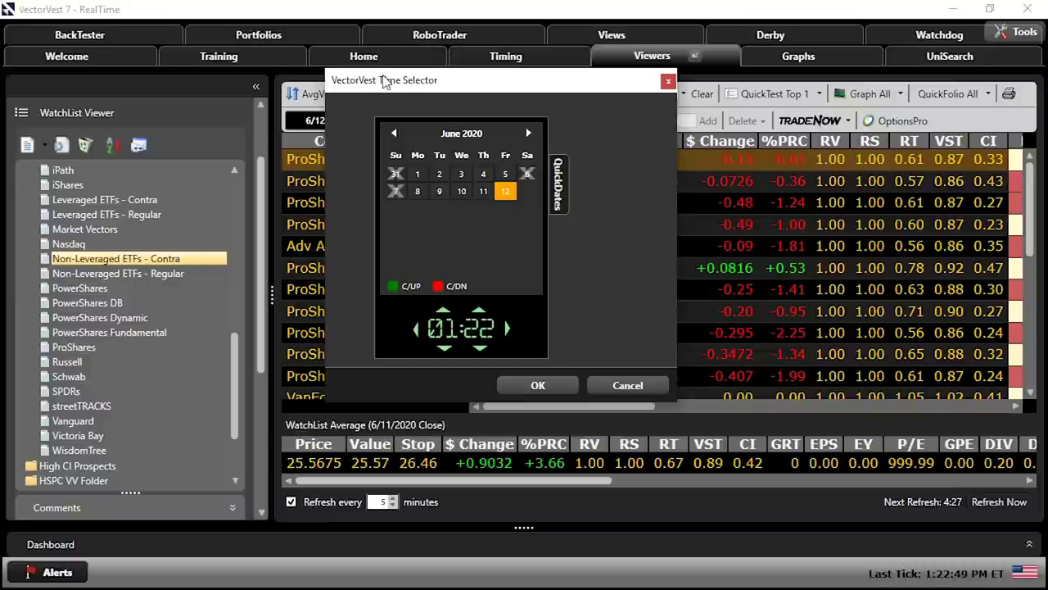
click(393, 133)
click(394, 133)
click(394, 134)
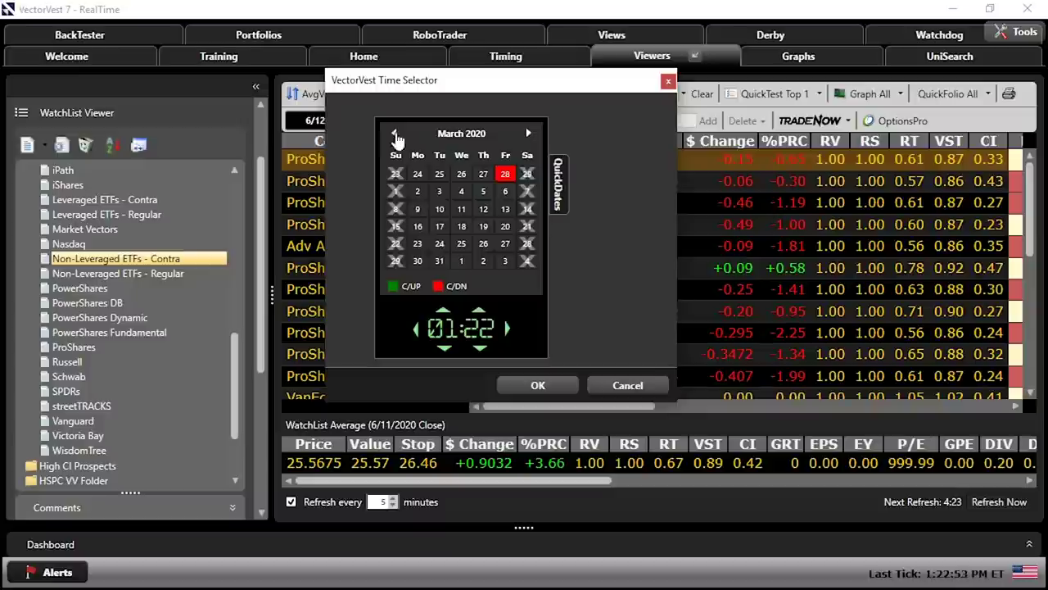
click(394, 133)
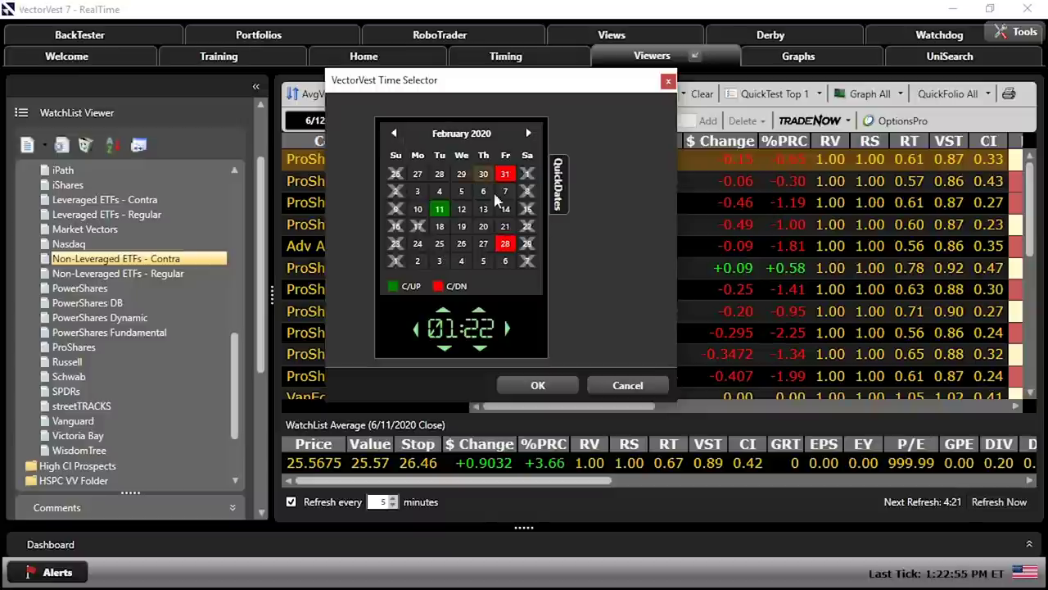
click(505, 226)
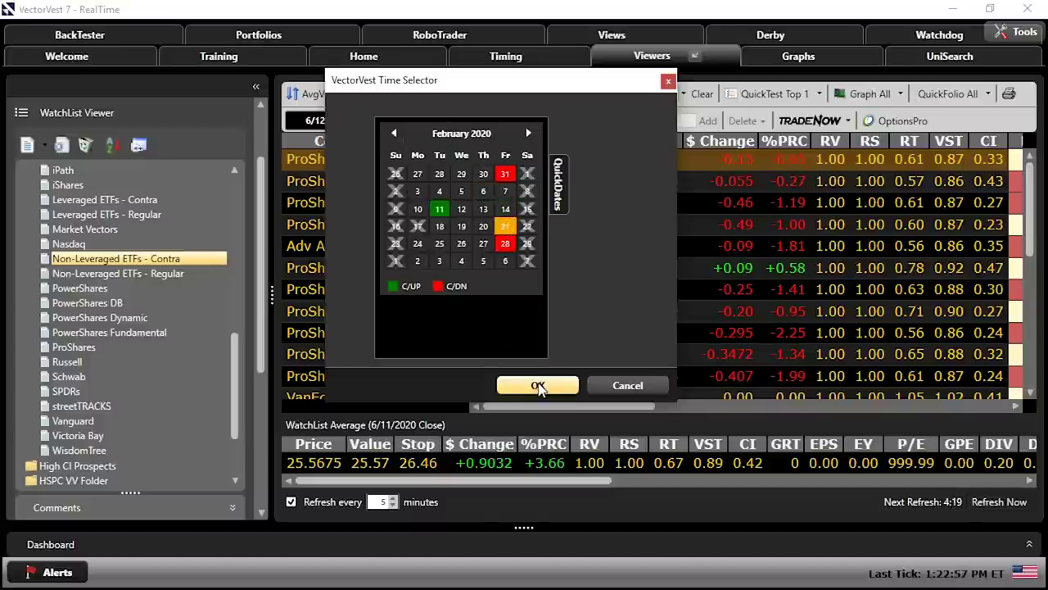
click(539, 386)
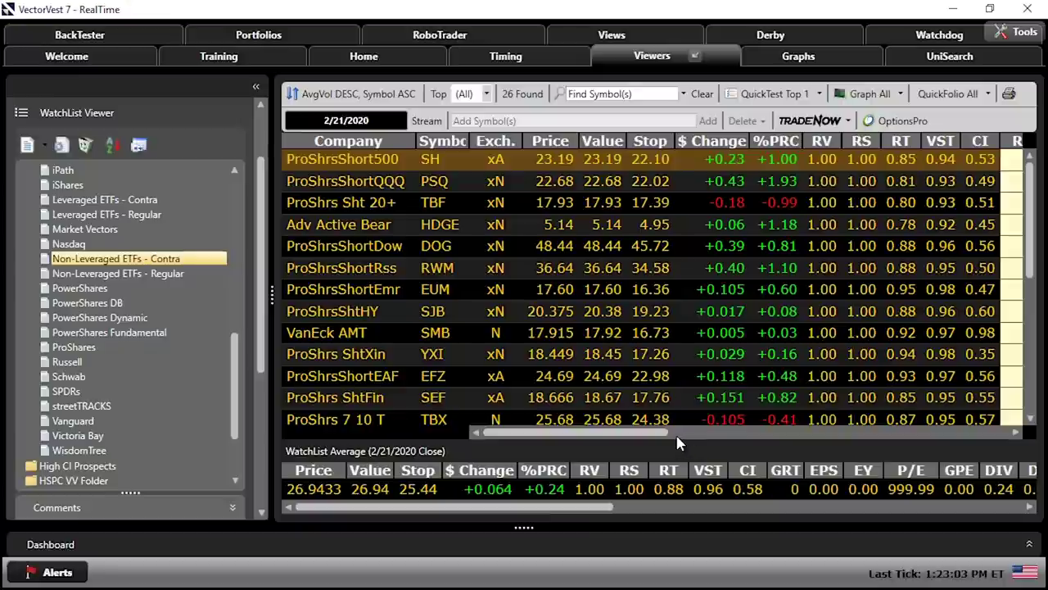
Load the Non-Leveraged ETFs - Contra watchlist as of 2/21/2020 and scroll across its columns.
click(896, 434)
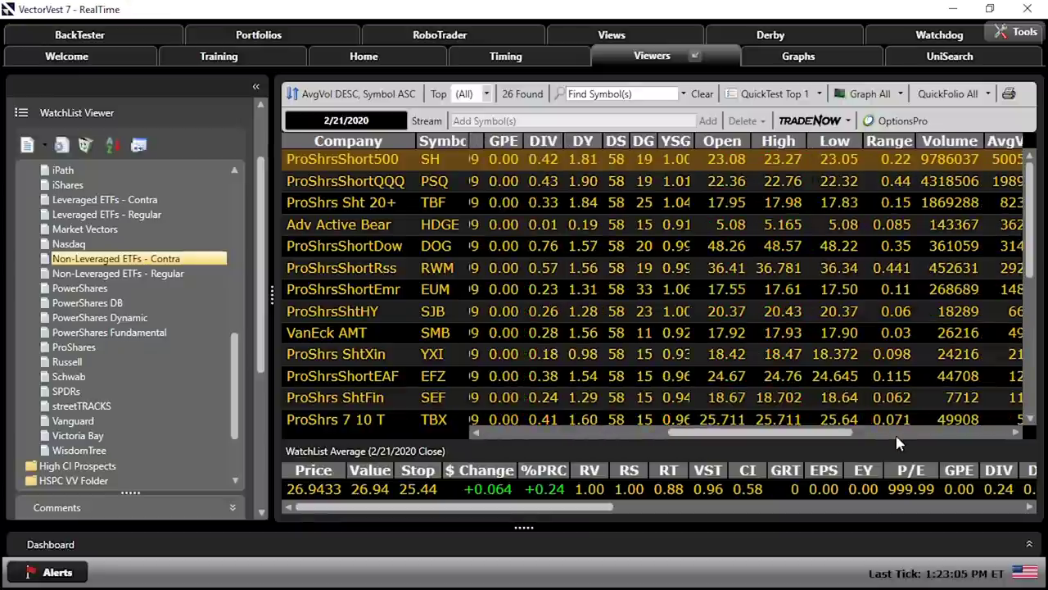
click(896, 434)
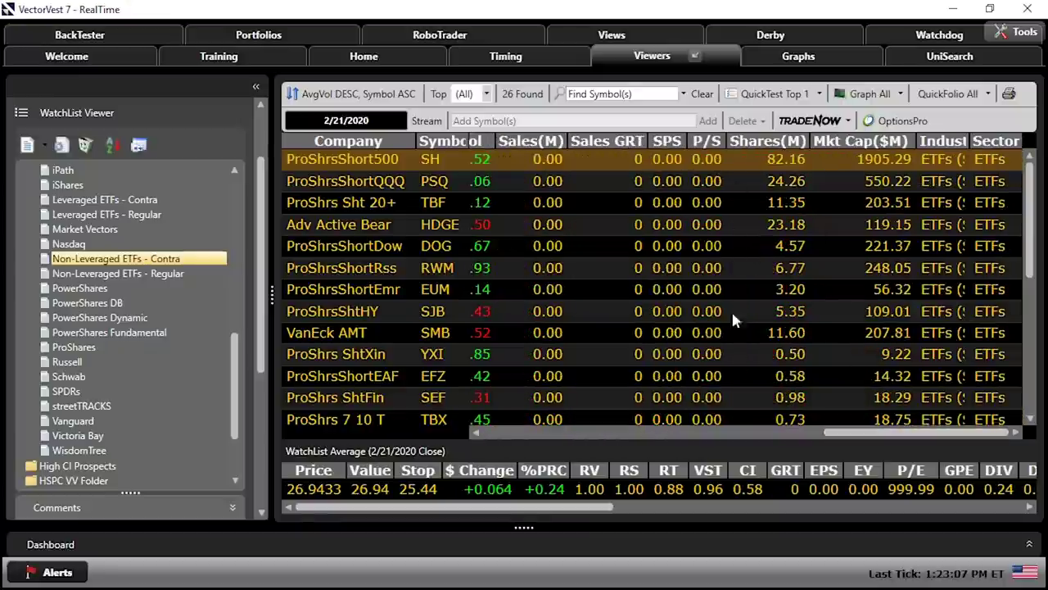
click(791, 434)
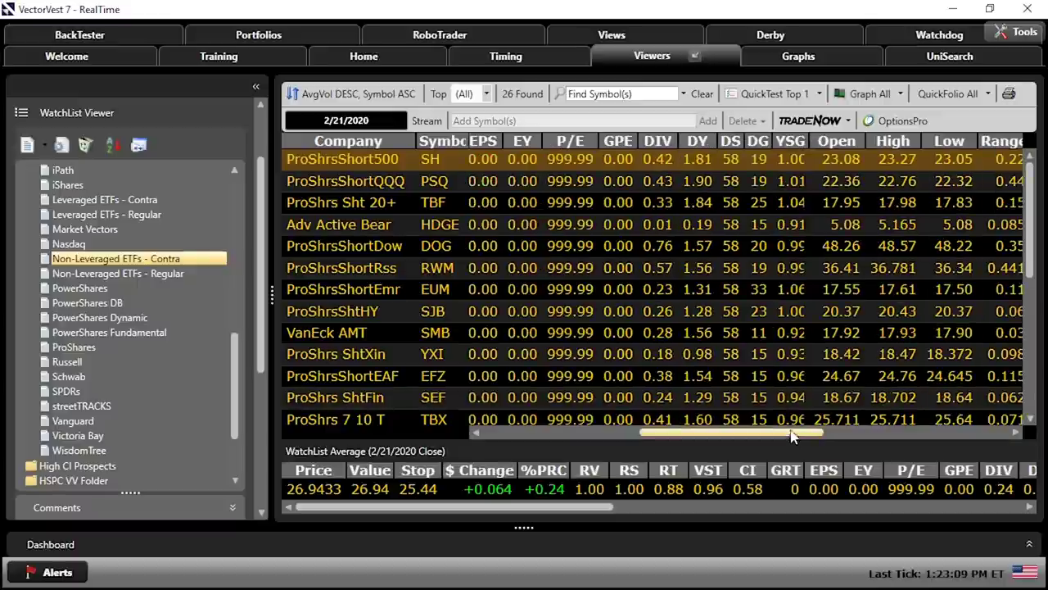
click(1016, 434)
click(1016, 434)
click(1016, 434)
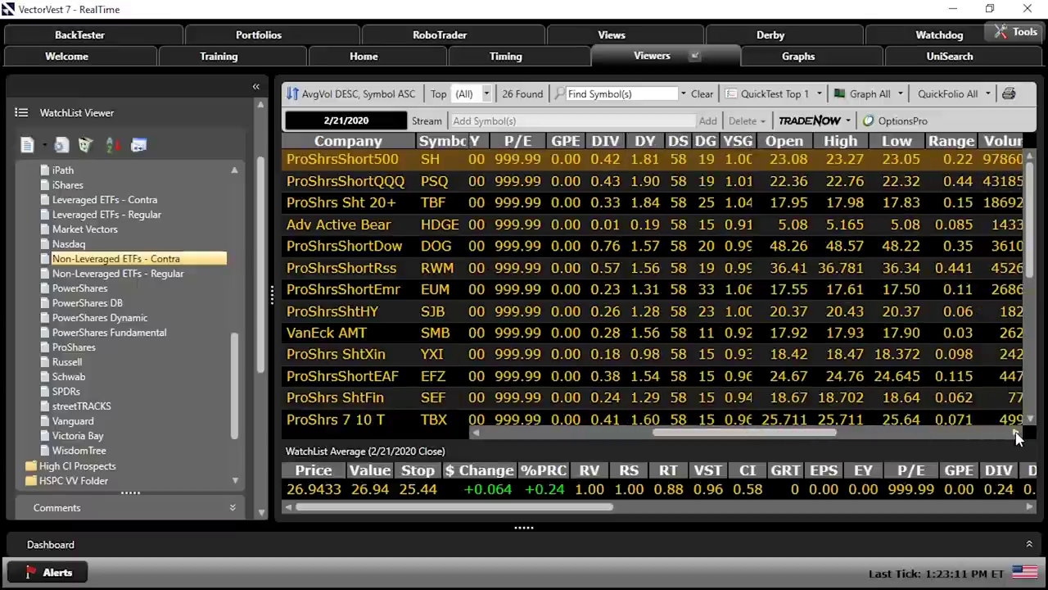
click(1017, 434)
click(1016, 434)
click(1016, 434)
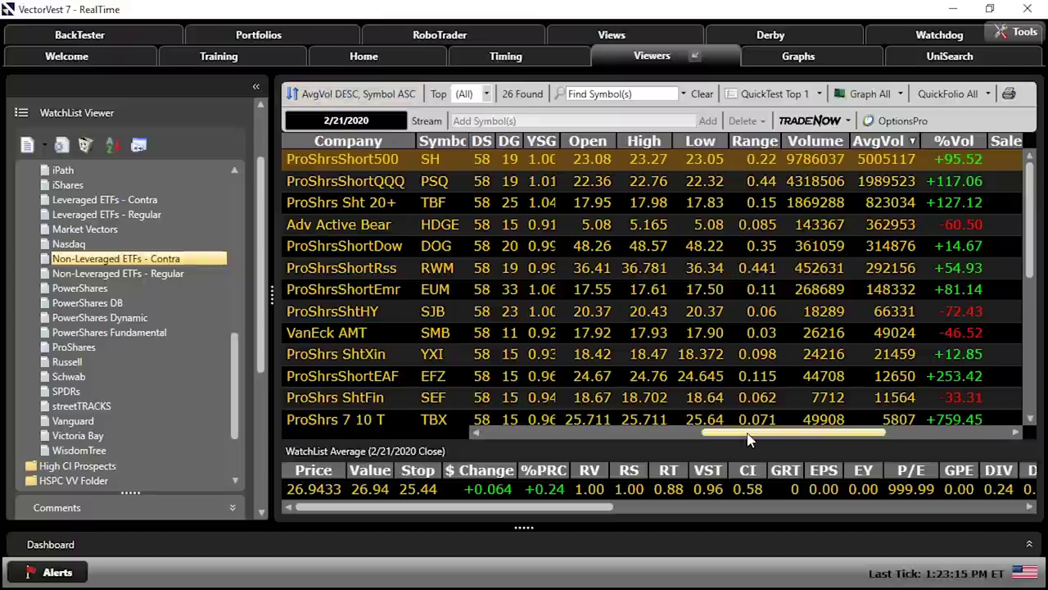
Scroll back and select the top five contra ETFs, SH through DOG.
click(604, 434)
click(491, 434)
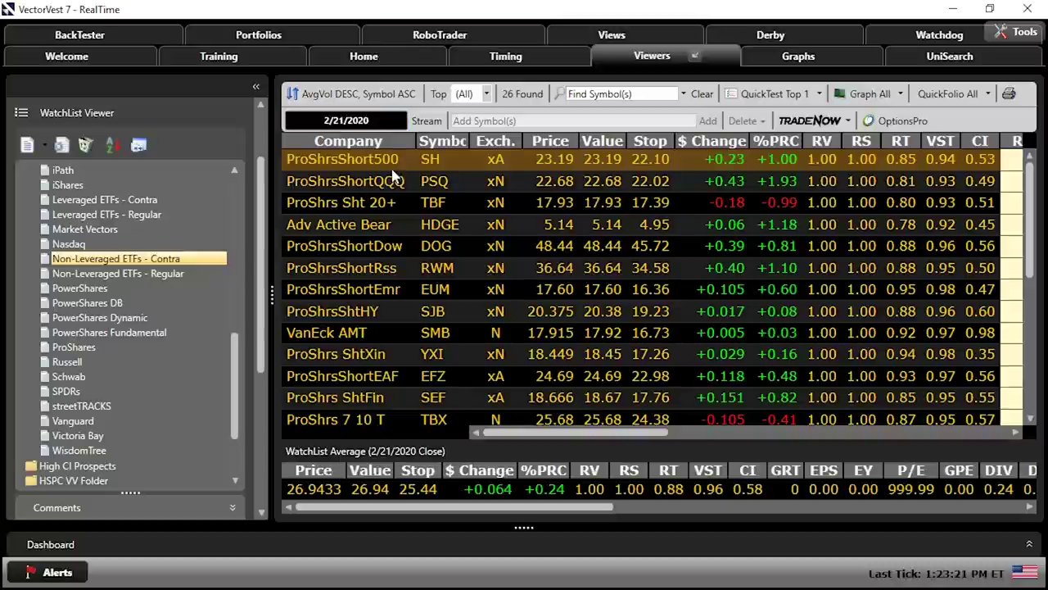
drag(402, 190, 399, 250)
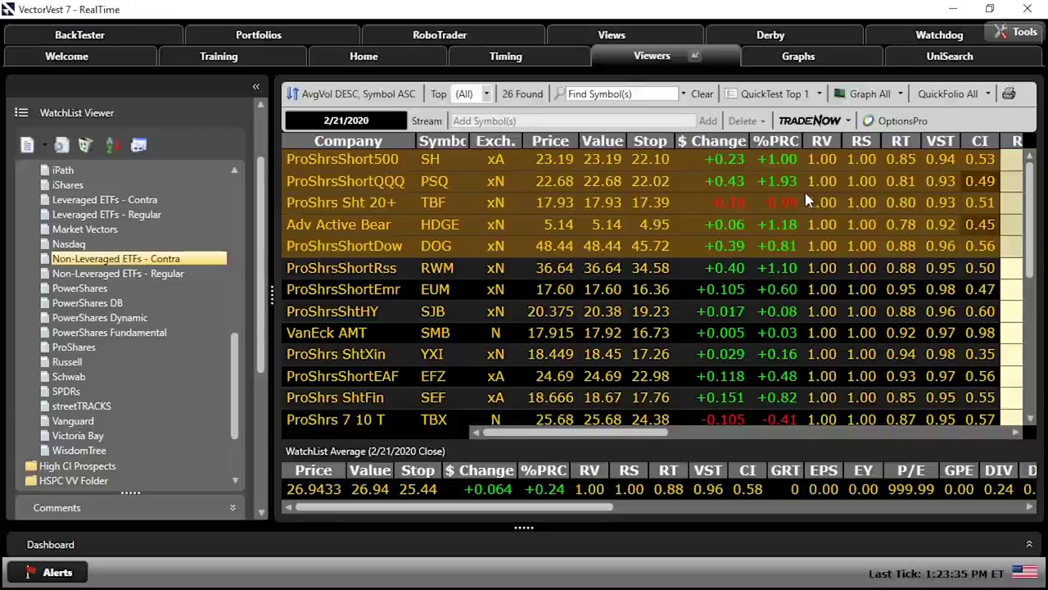
click(820, 94)
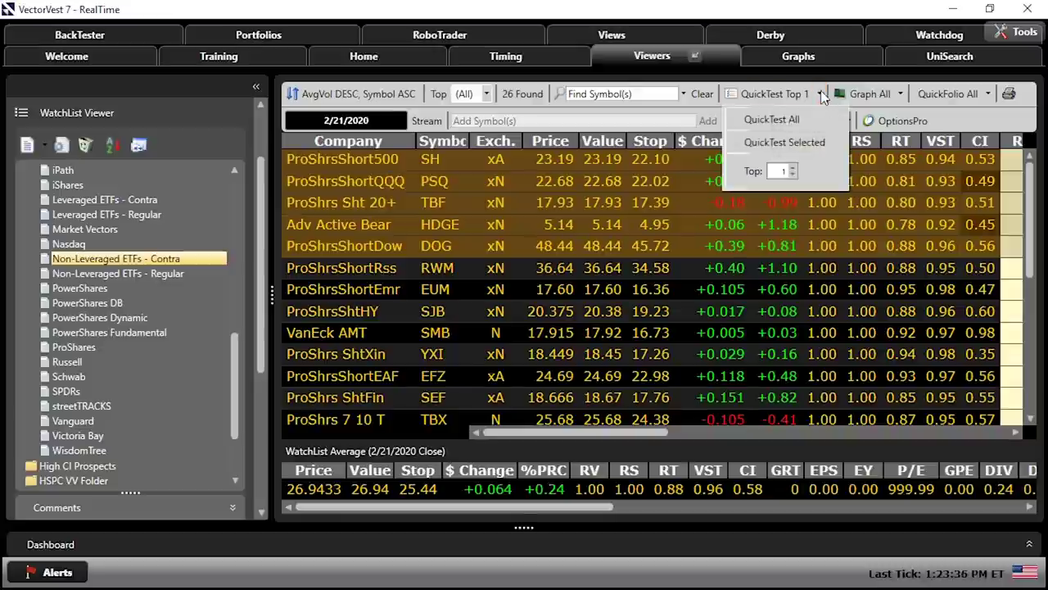
Run QuickTest Selected on the five chosen contra ETFs.
click(804, 142)
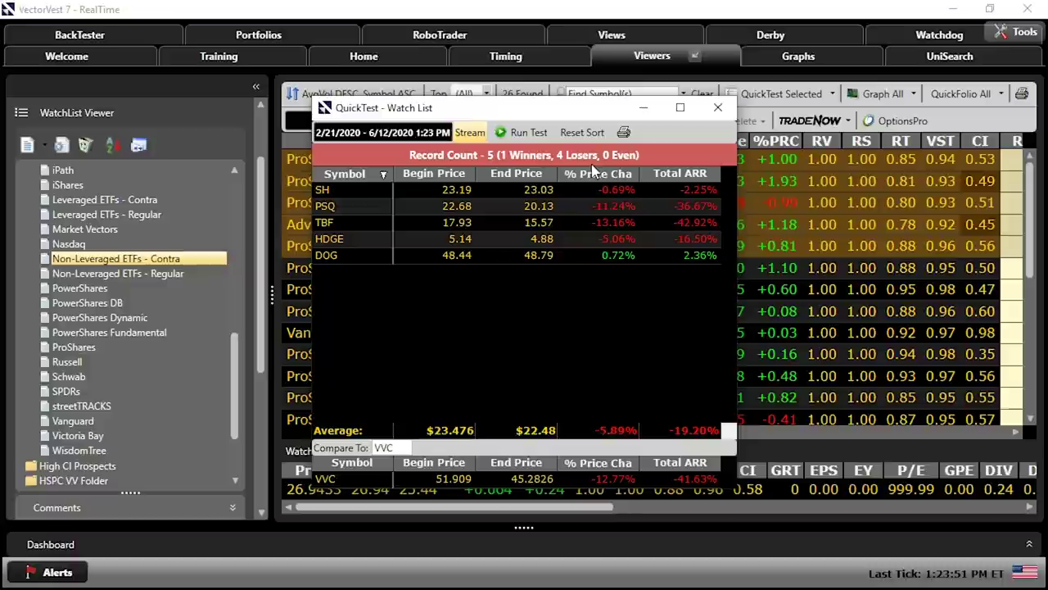
Move the QuickTest end date to March 25, 2020 and rerun it for 2/21/2020–3/25/2020.
click(391, 135)
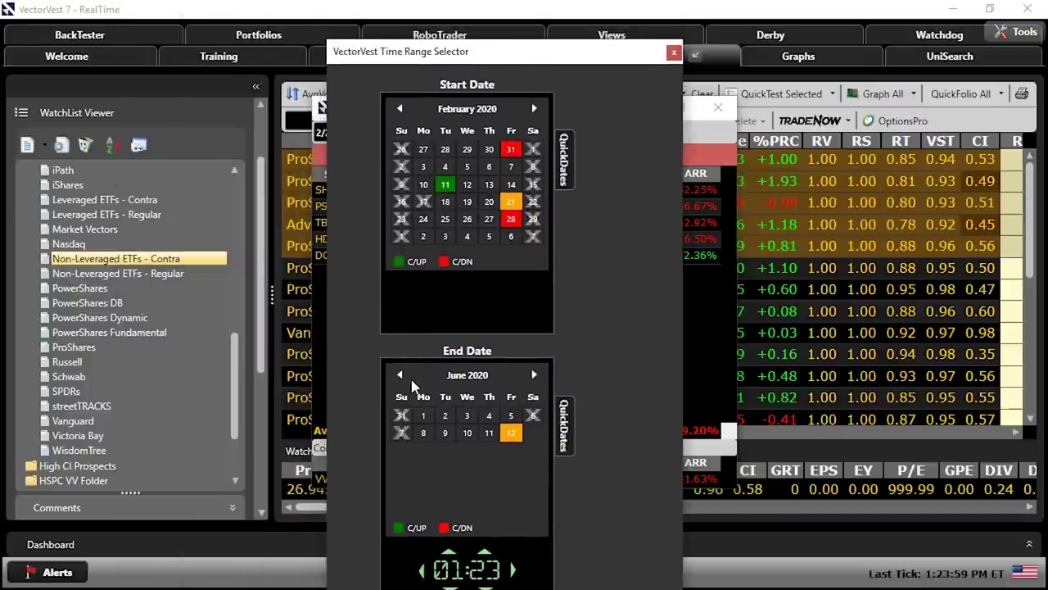
click(401, 375)
click(401, 375)
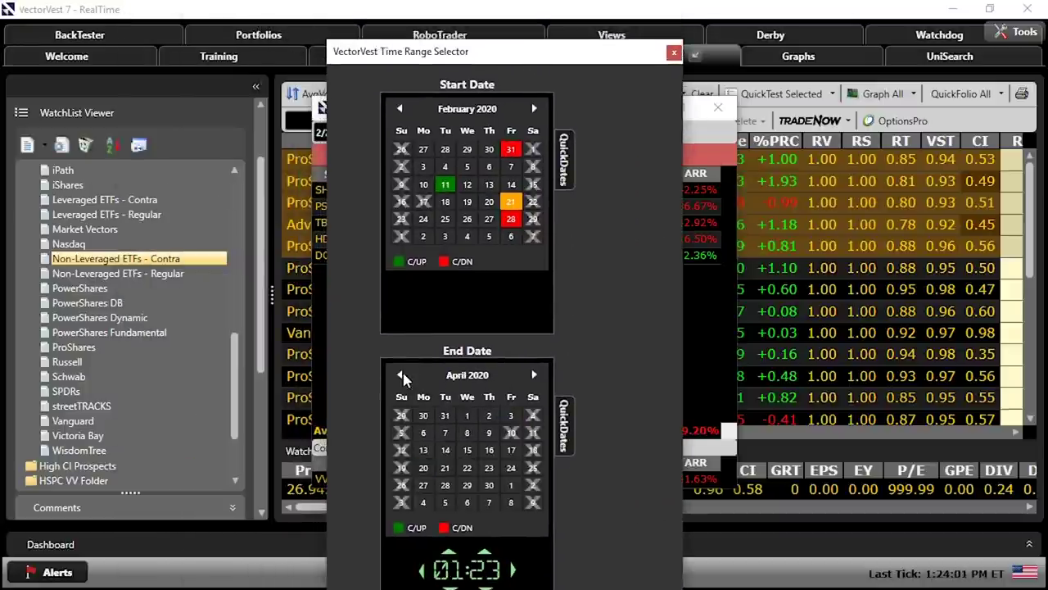
click(401, 375)
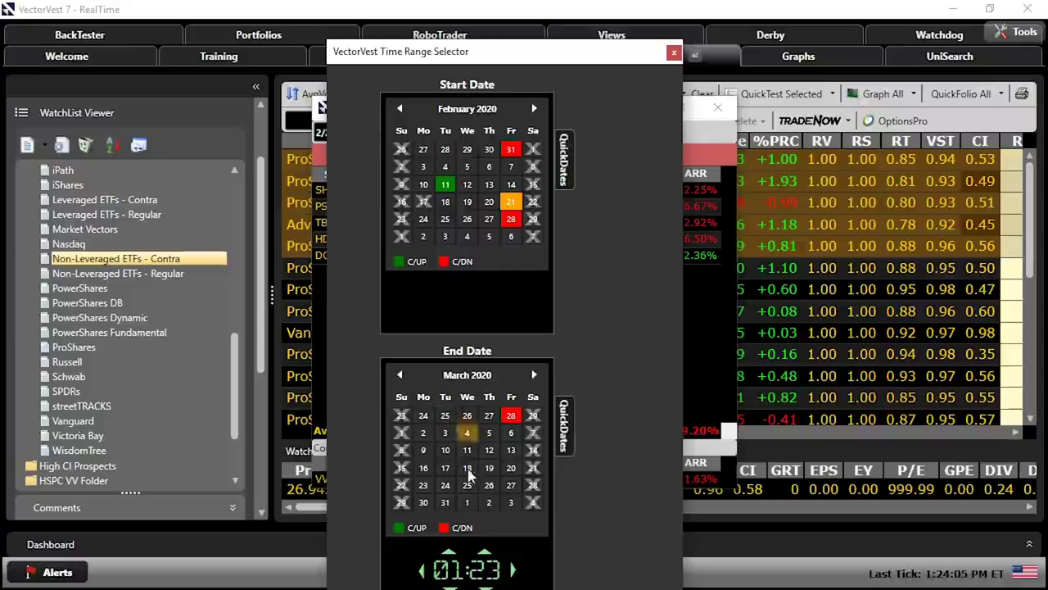
click(468, 488)
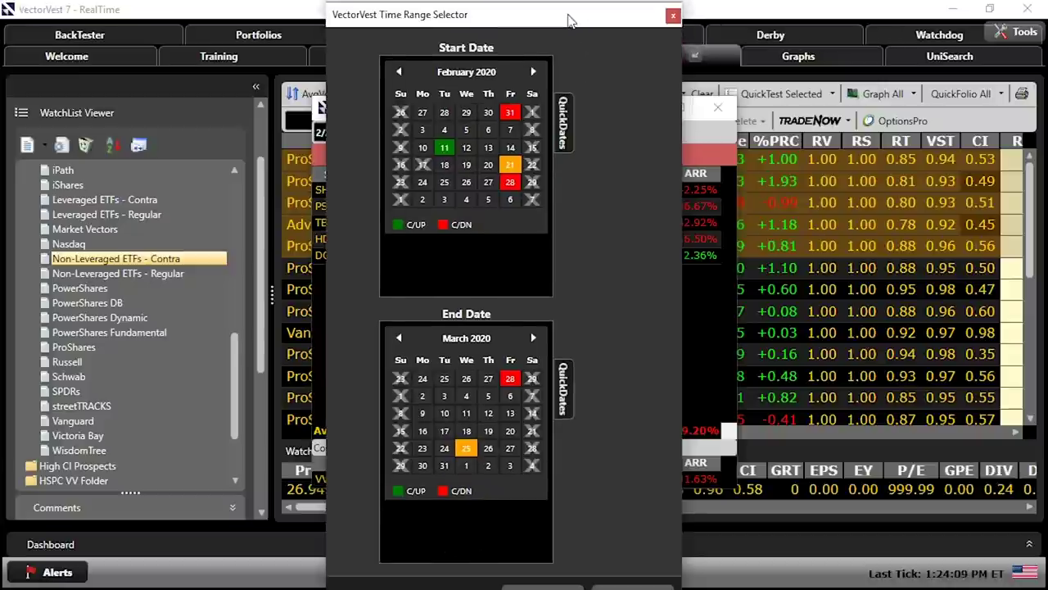
click(577, 580)
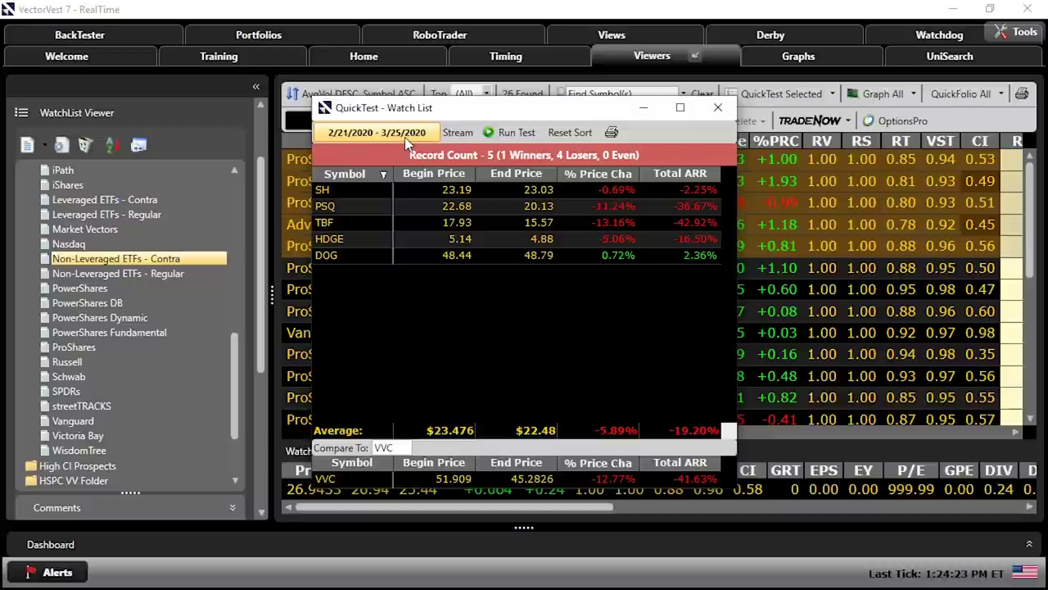
click(528, 134)
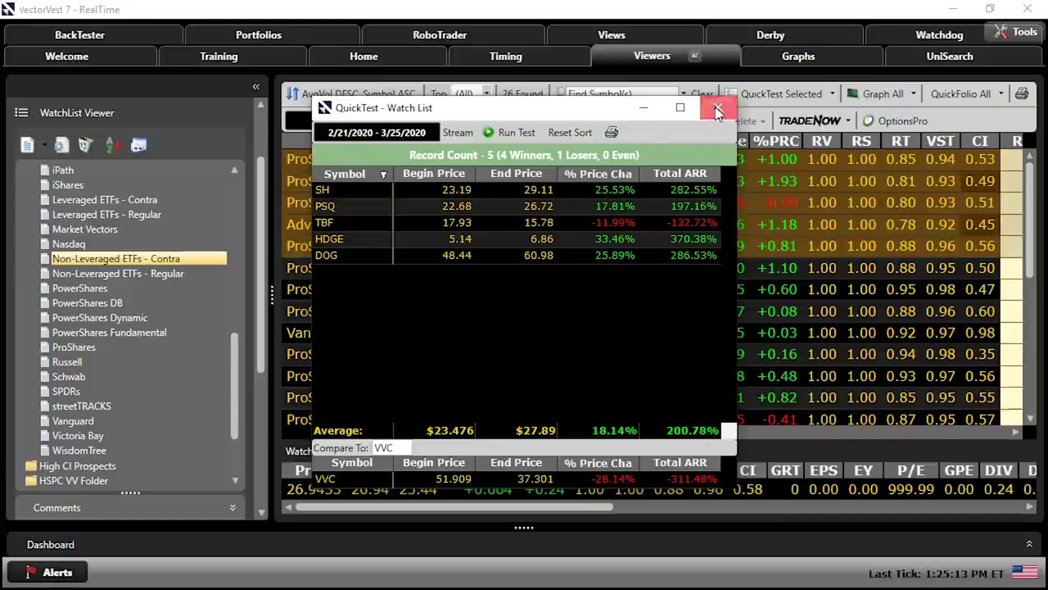
Briefly show the inverse ETF explanation slide, then return to the VectorVest watchlist.
key(alt+Tab)
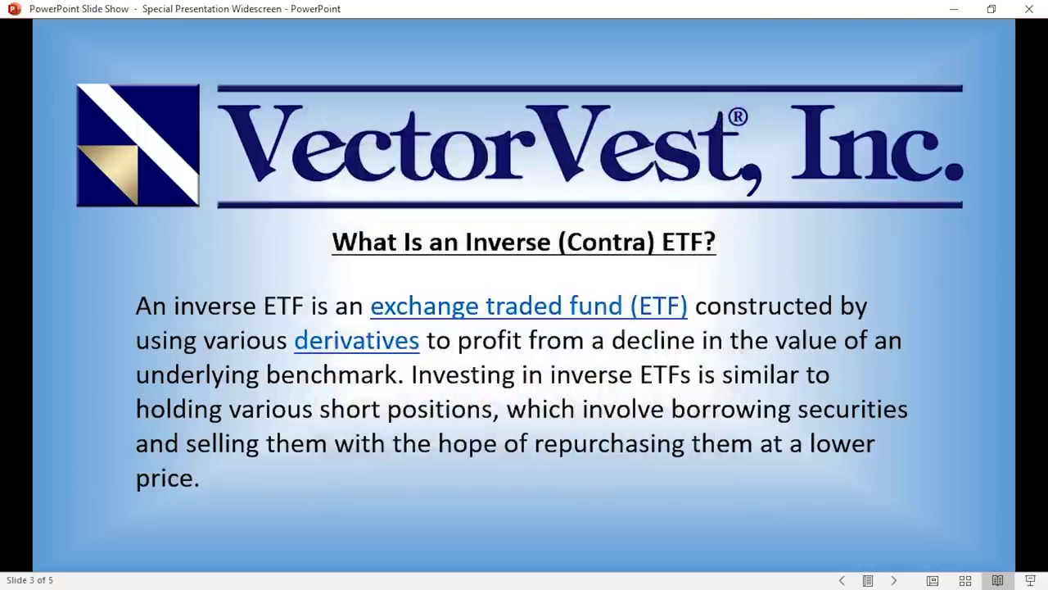
key(alt+Tab)
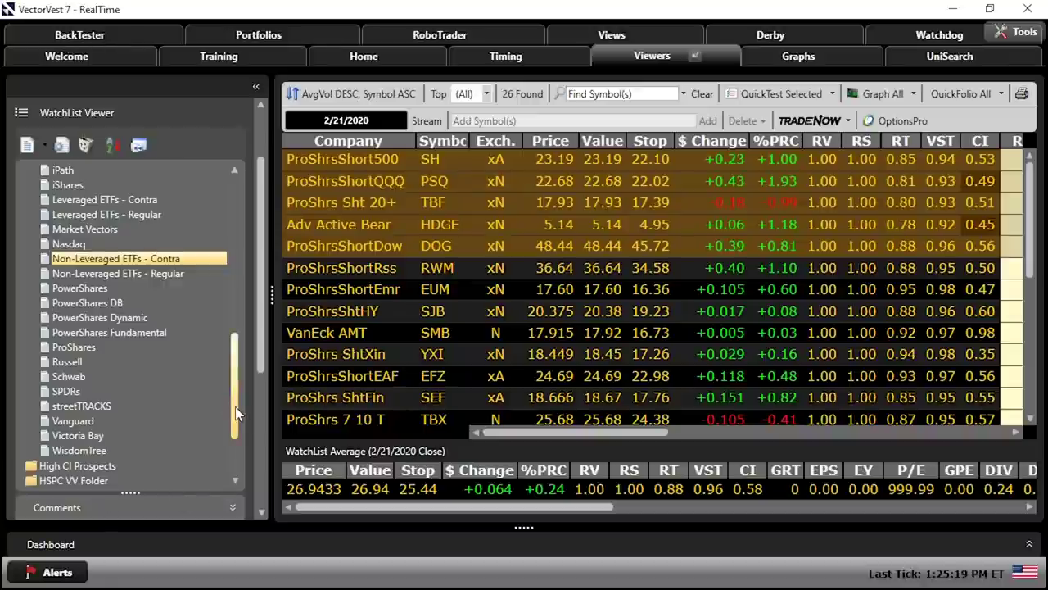
Open the 2x Leveraged ETFs - Contra watchlist and scroll through its columns.
drag(235, 412, 246, 283)
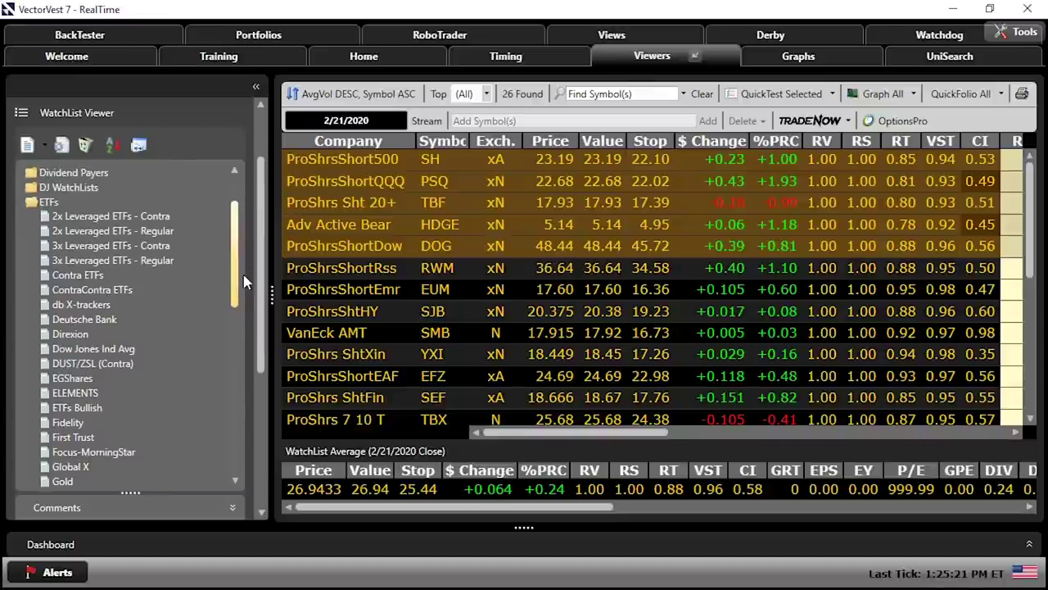
click(133, 219)
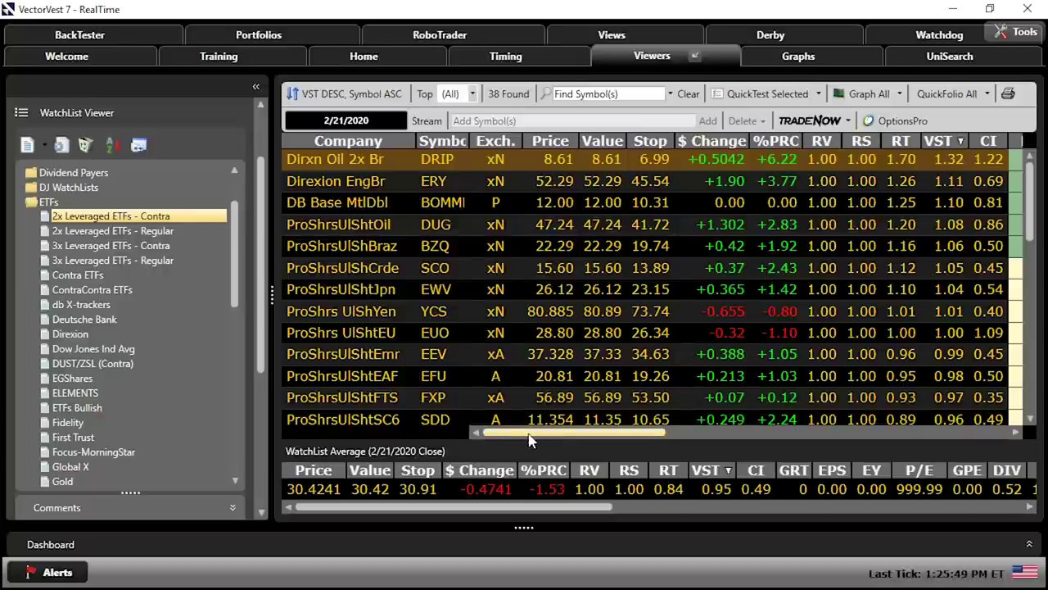
scroll(530, 438, right, 1)
scroll(524, 440, left, 1)
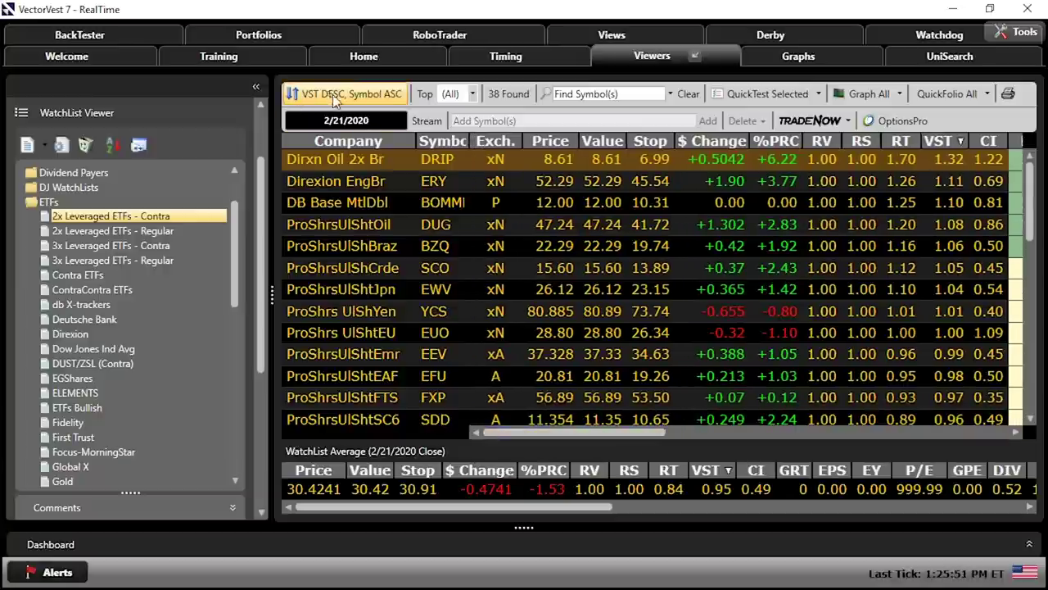
drag(554, 434, 786, 452)
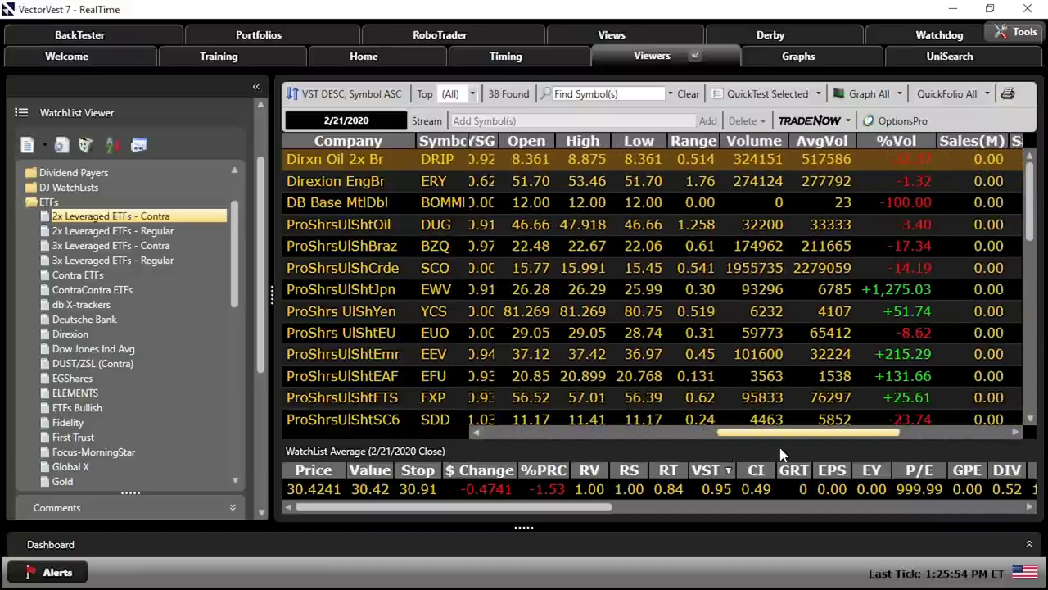
Sort by AvgVol descending and select the five busiest ETFs, DUST through QID.
click(827, 145)
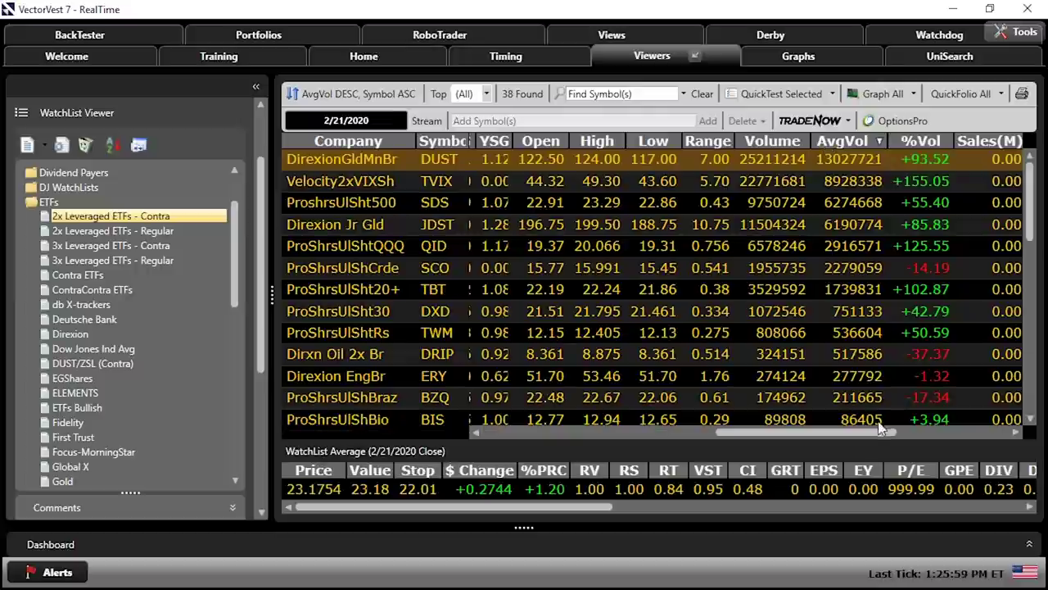
drag(859, 443, 503, 456)
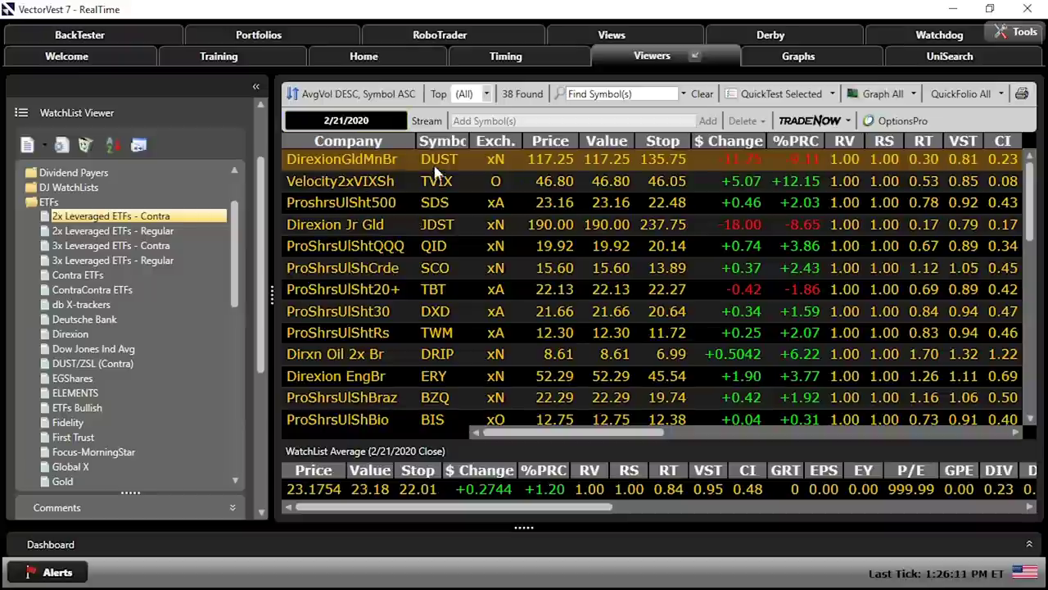
drag(437, 186, 441, 259)
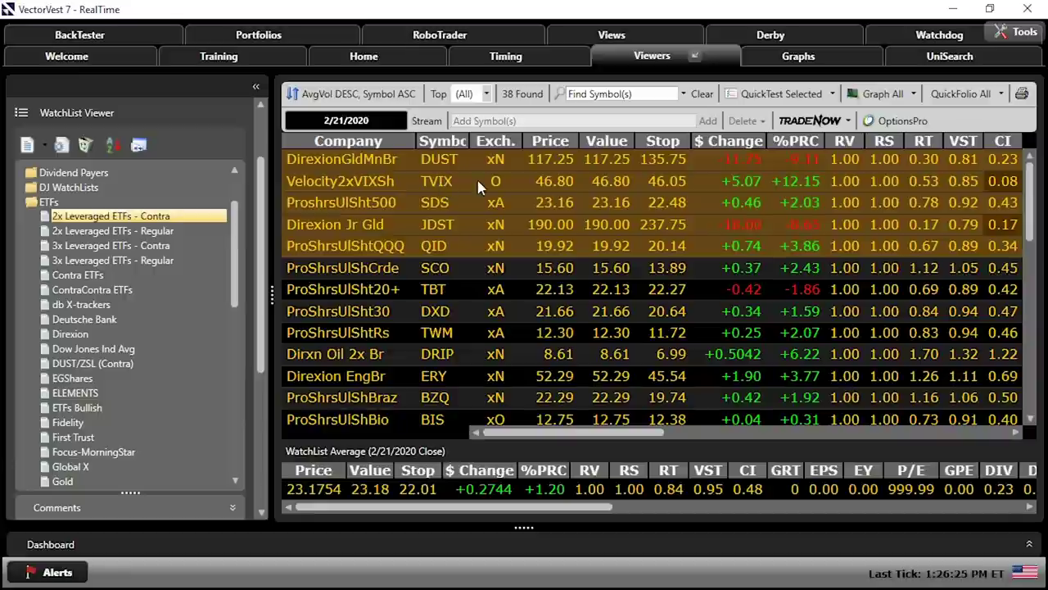
click(776, 93)
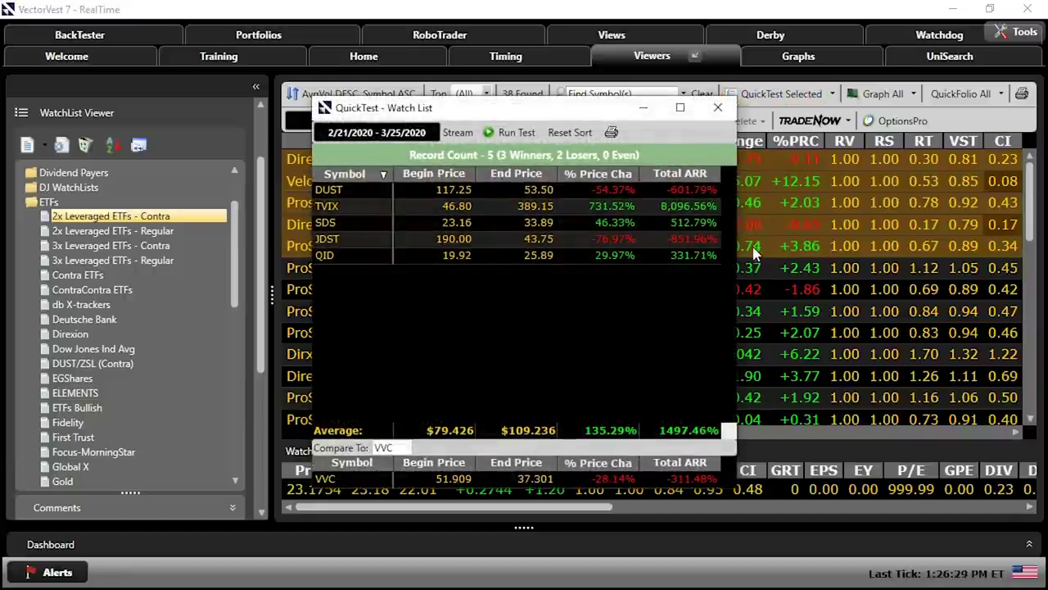
click(595, 174)
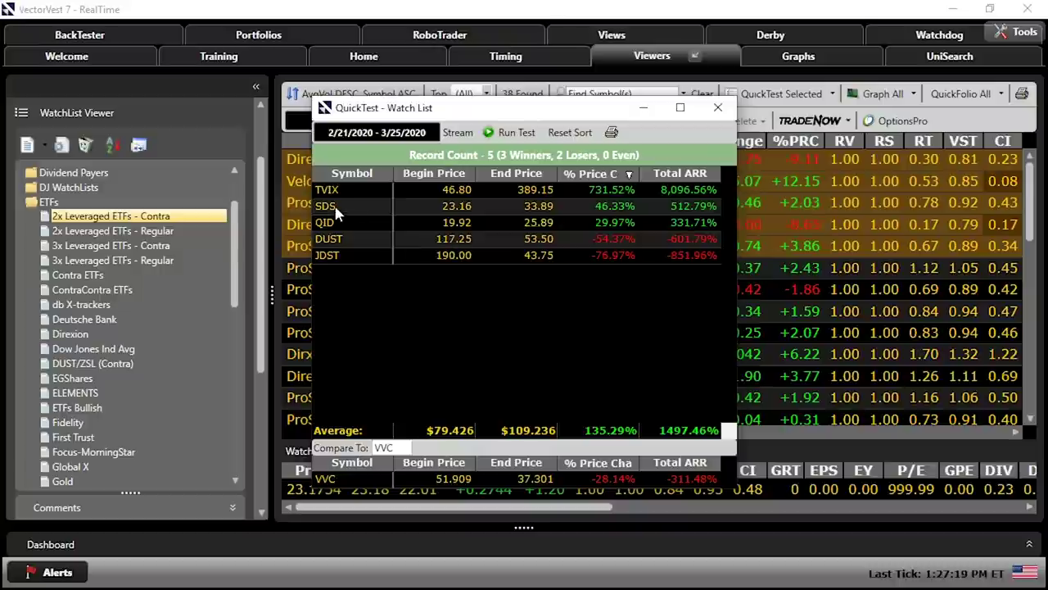
drag(483, 134, 602, 280)
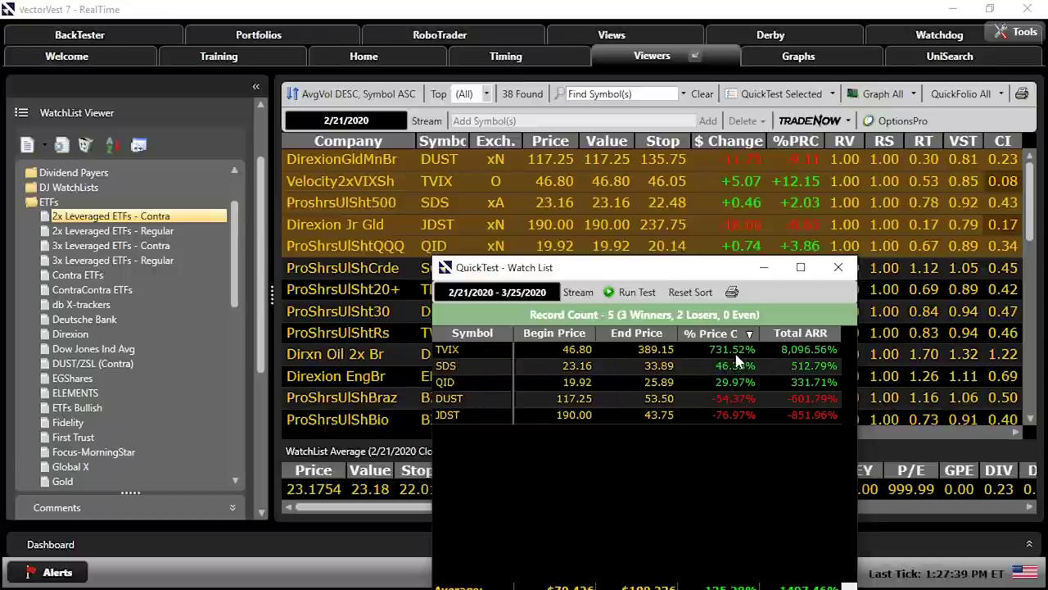
drag(660, 273, 643, 111)
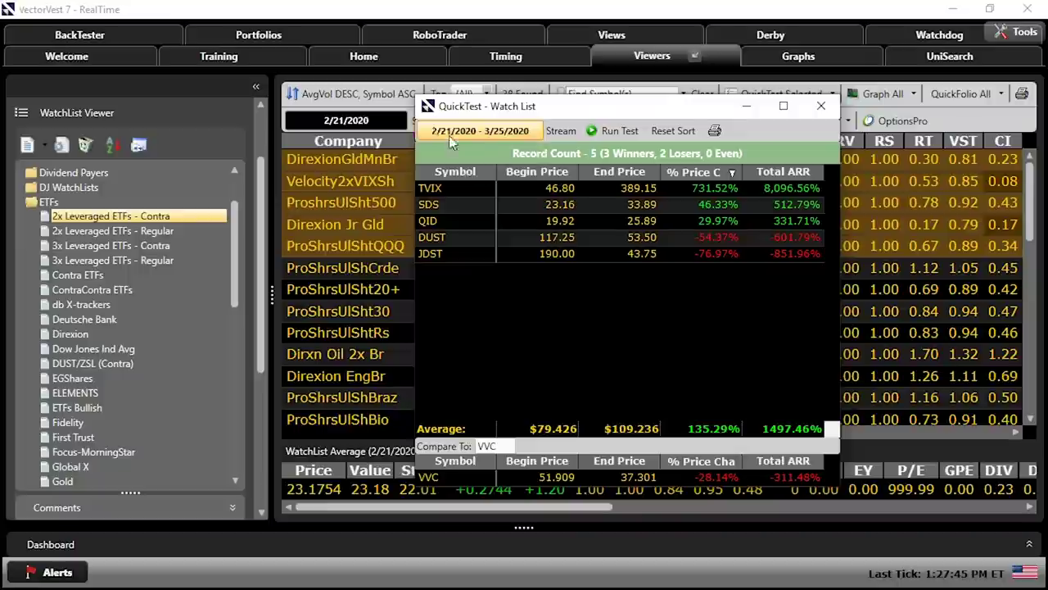
click(820, 105)
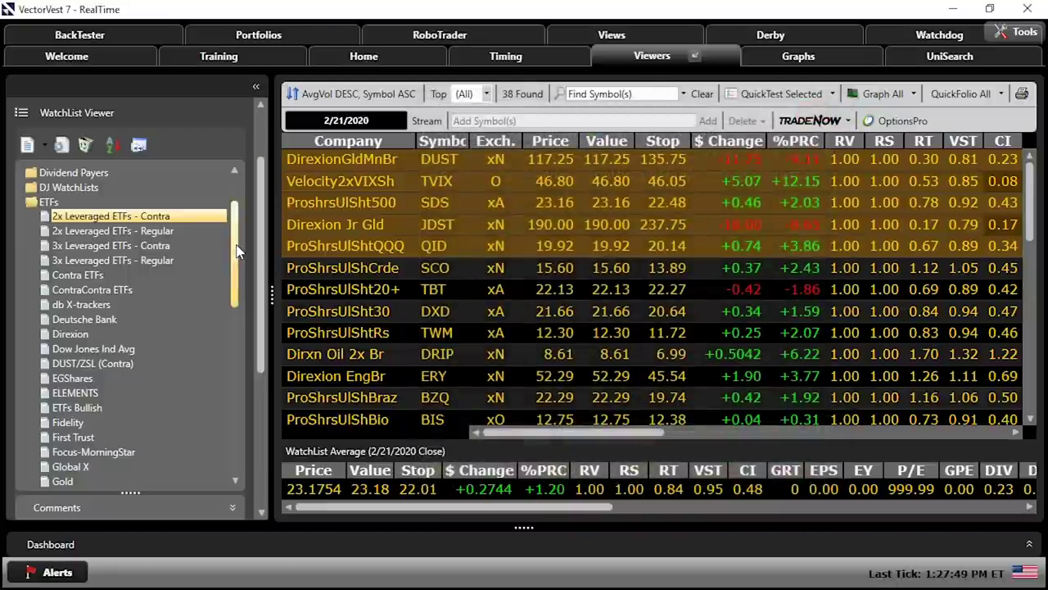
Open the 3x Leveraged ETFs - Contra watchlist and rank it by average volume.
click(119, 246)
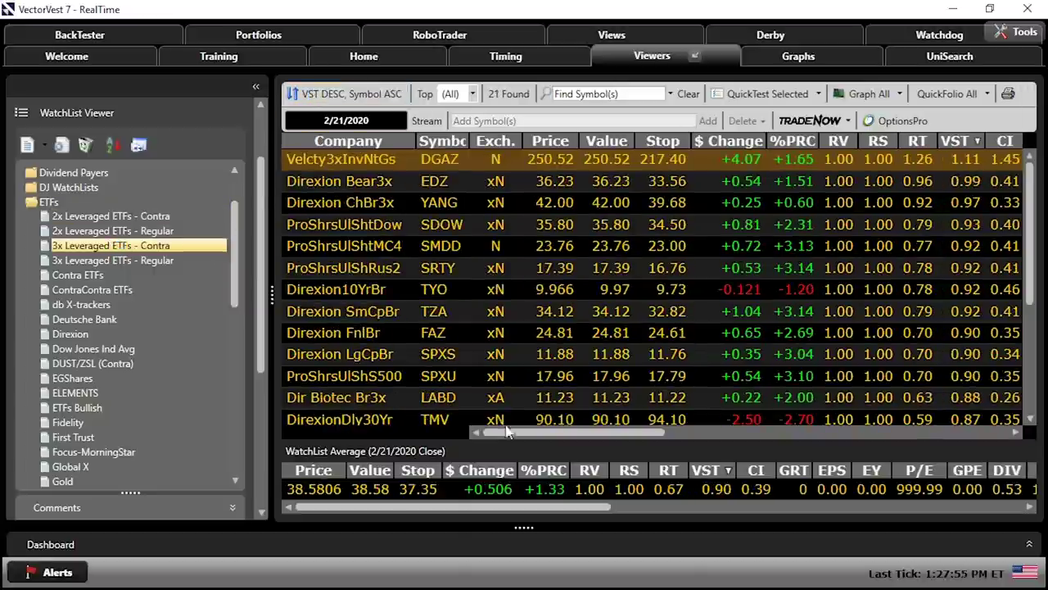
drag(513, 434, 726, 455)
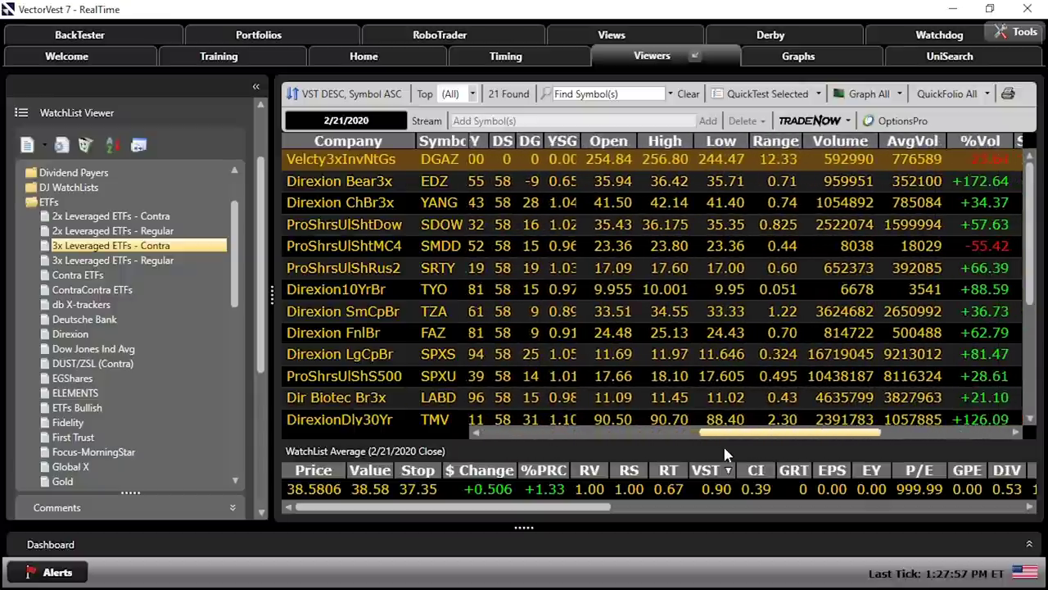
click(907, 143)
drag(858, 436, 606, 459)
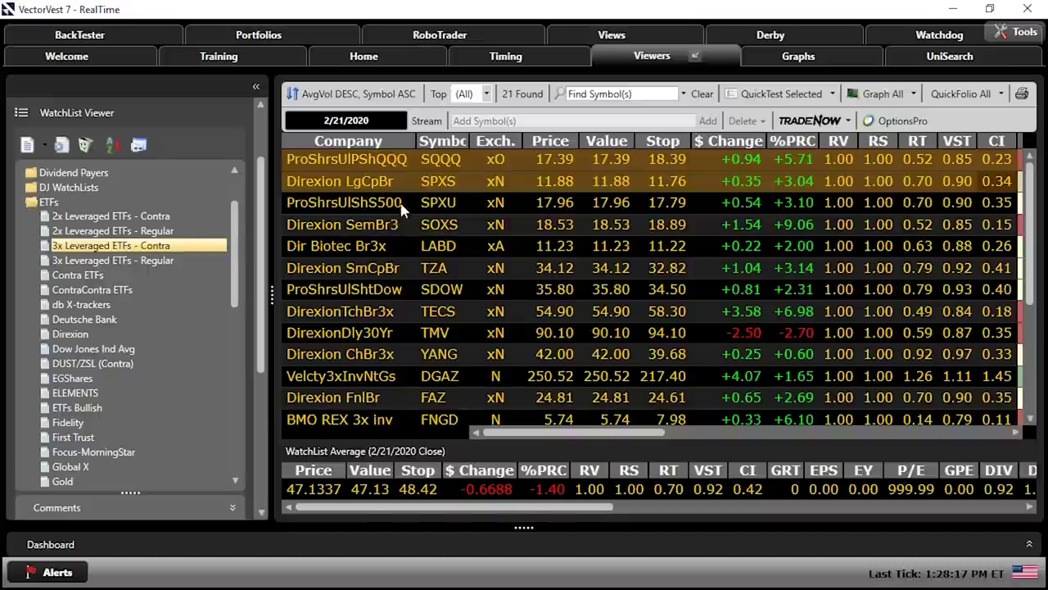
Select the top five rows, SQQQ through LABD, and back-test them.
drag(401, 227, 394, 246)
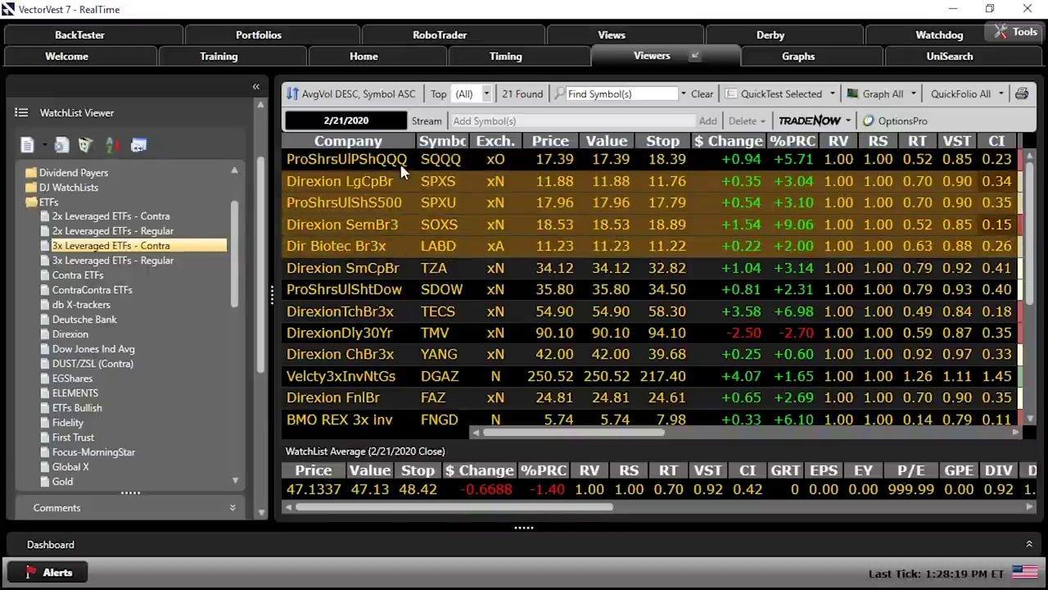
drag(401, 170, 401, 212)
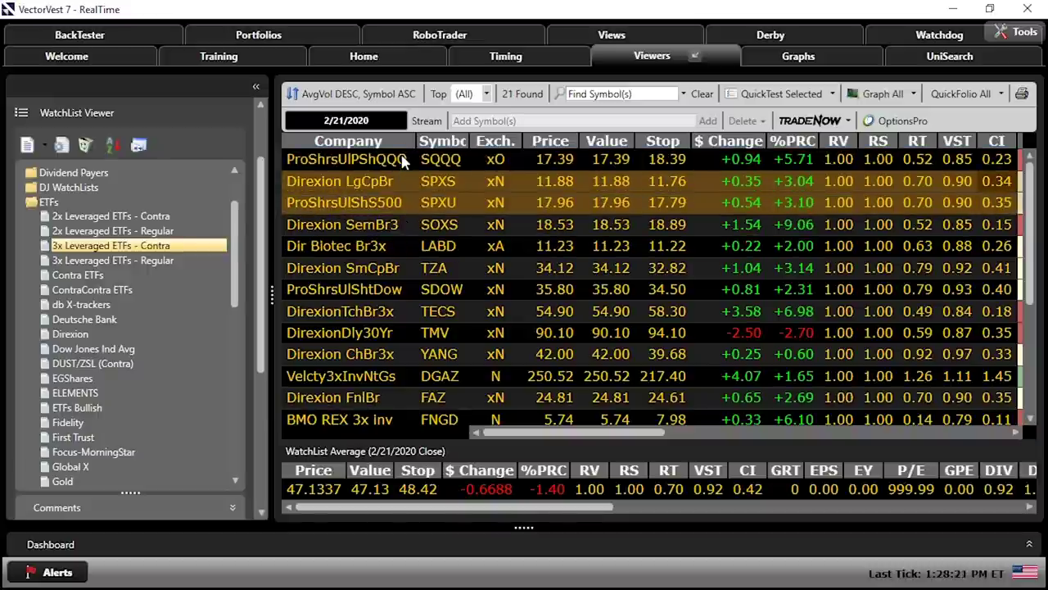
drag(402, 162, 402, 256)
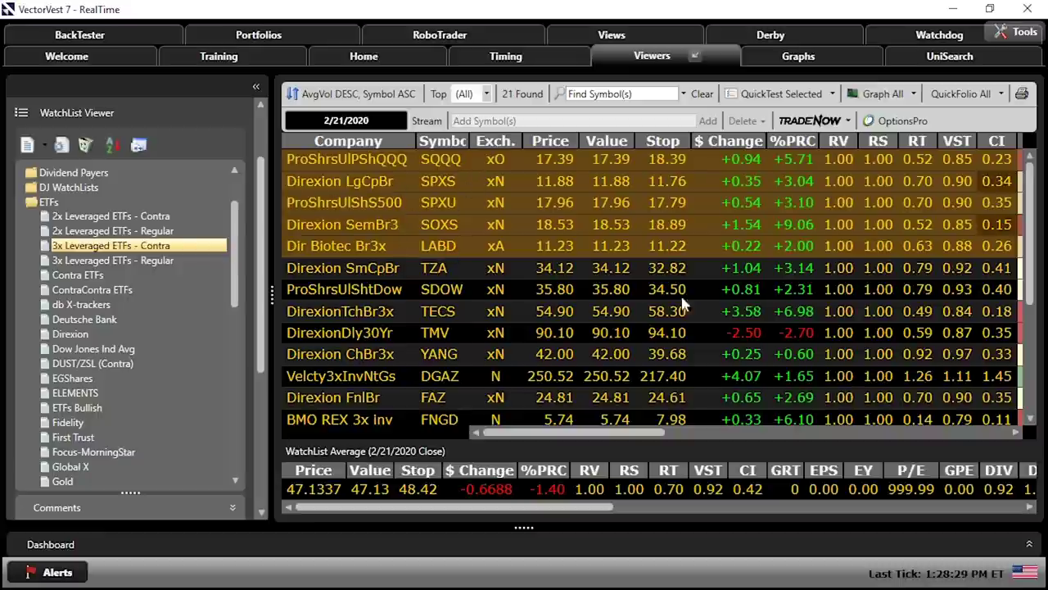
click(783, 100)
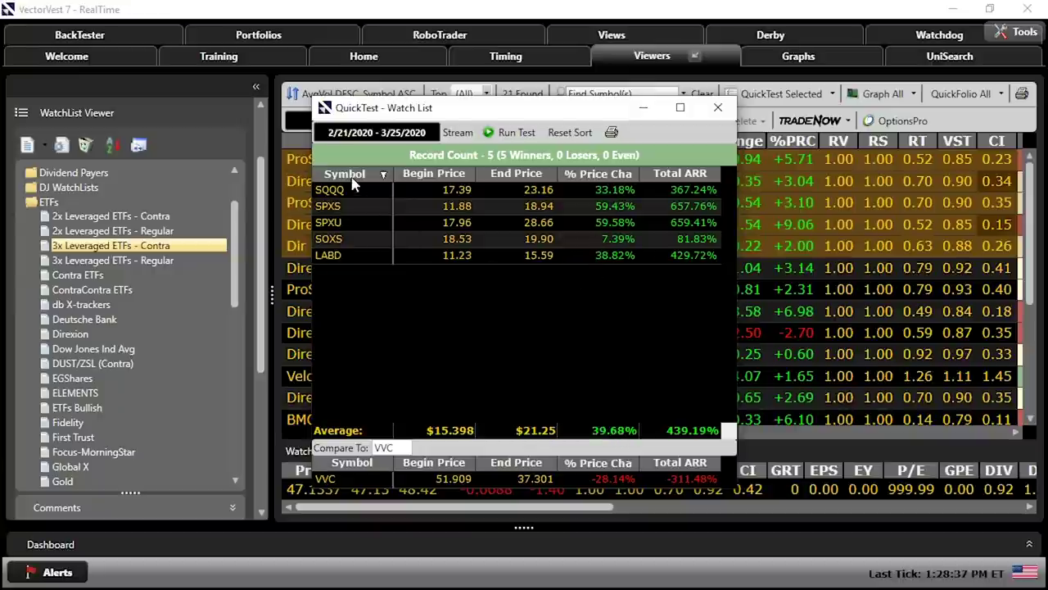
drag(490, 115, 784, 143)
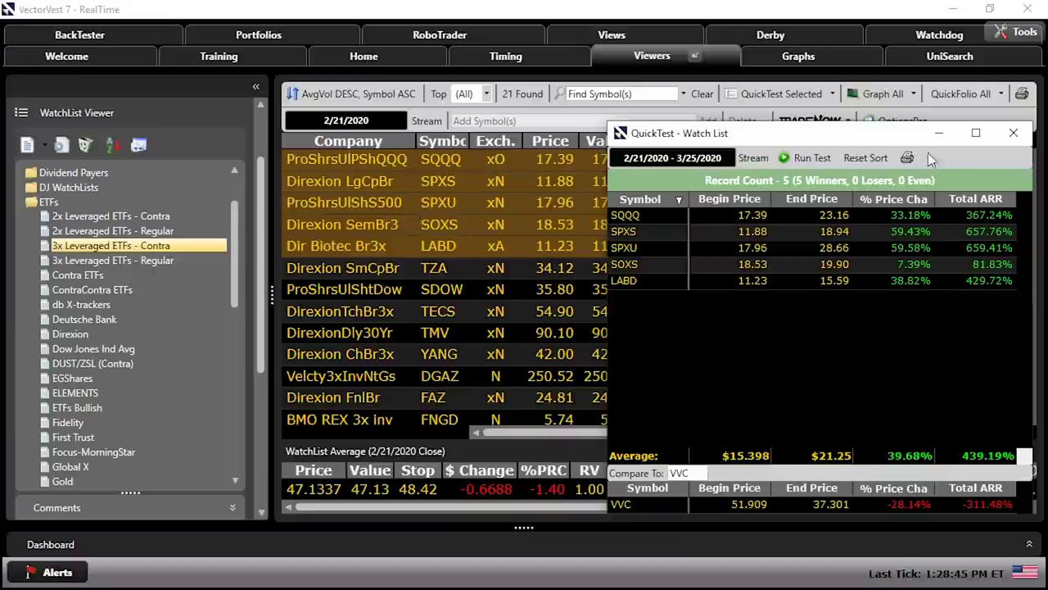
drag(885, 138, 611, 60)
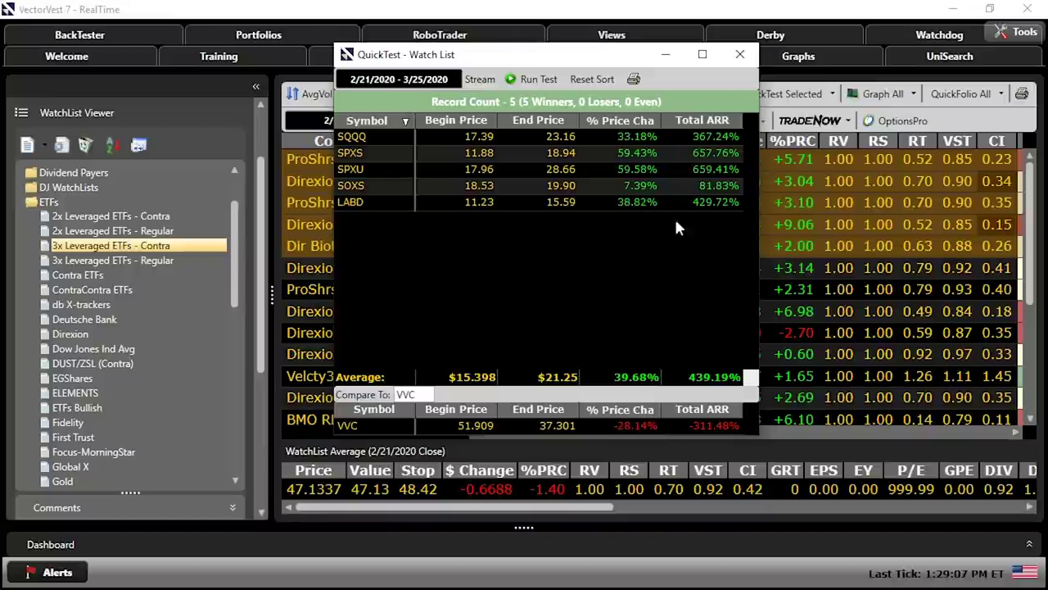
click(739, 54)
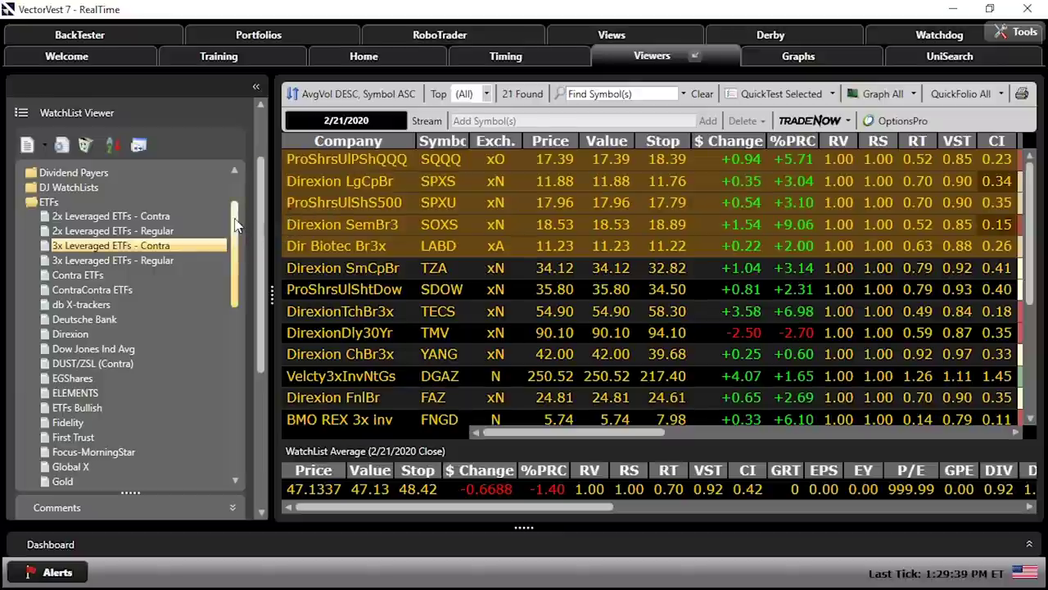
scroll(237, 238, down, 1)
Open the 13-ETF Index ETFs - Contra watchlist and sort it by average volume, highest first.
drag(236, 238, 240, 326)
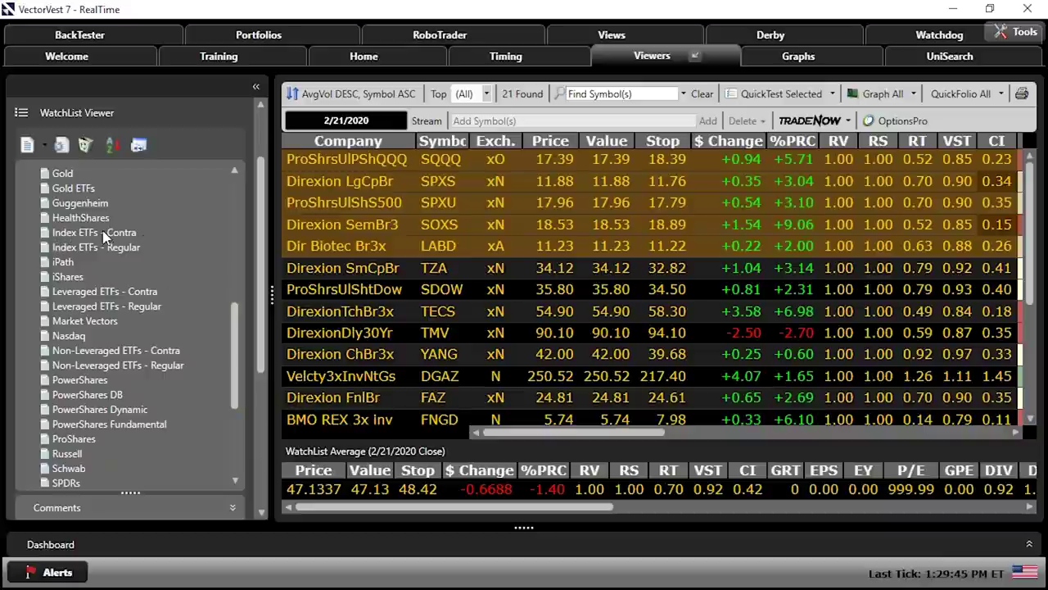
click(104, 234)
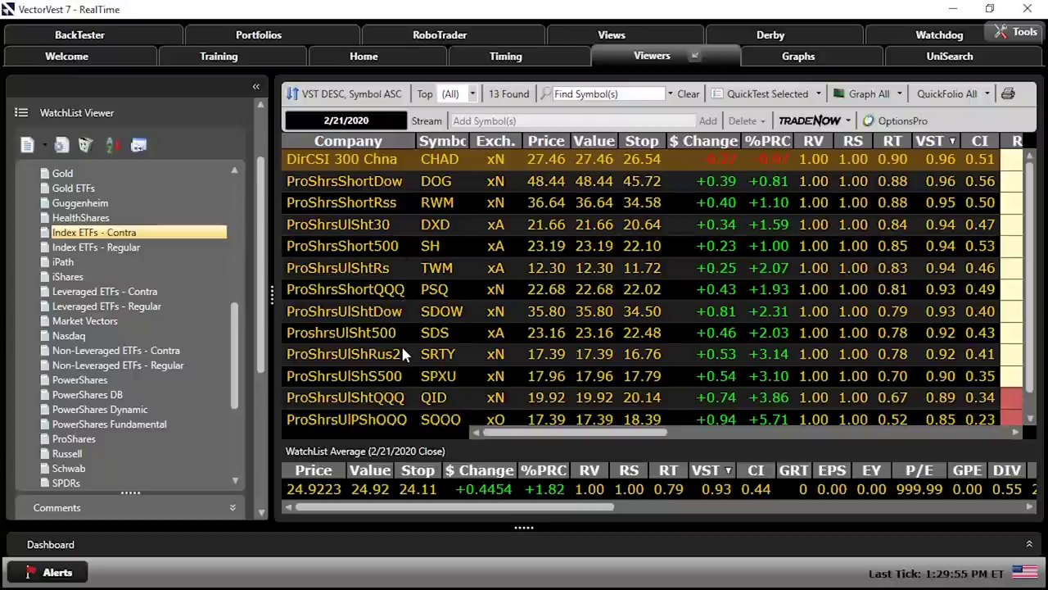
scroll(402, 344, down, 1)
scroll(401, 343, up, 1)
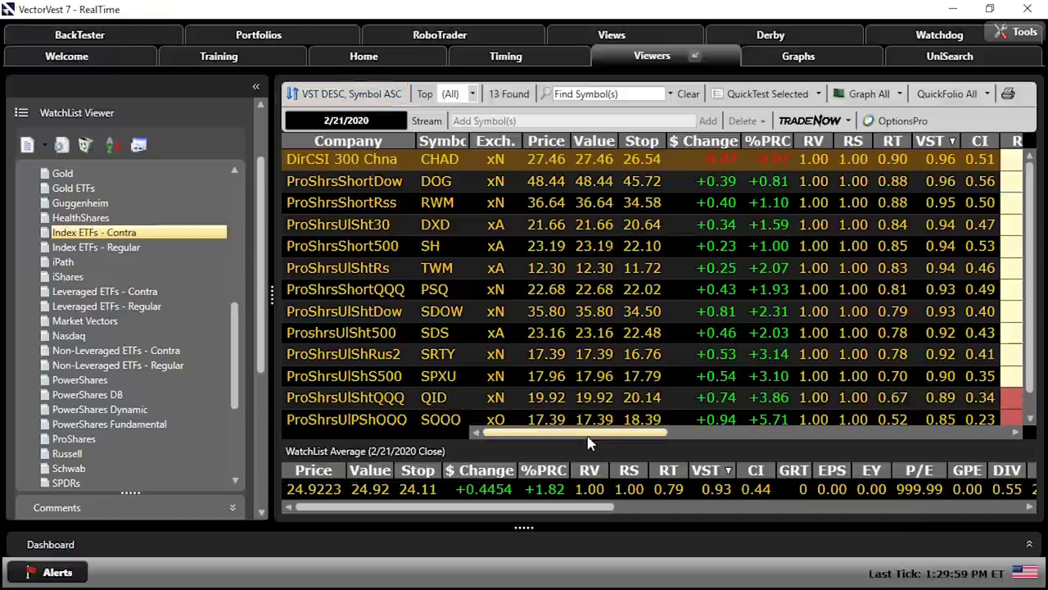
drag(588, 442, 819, 442)
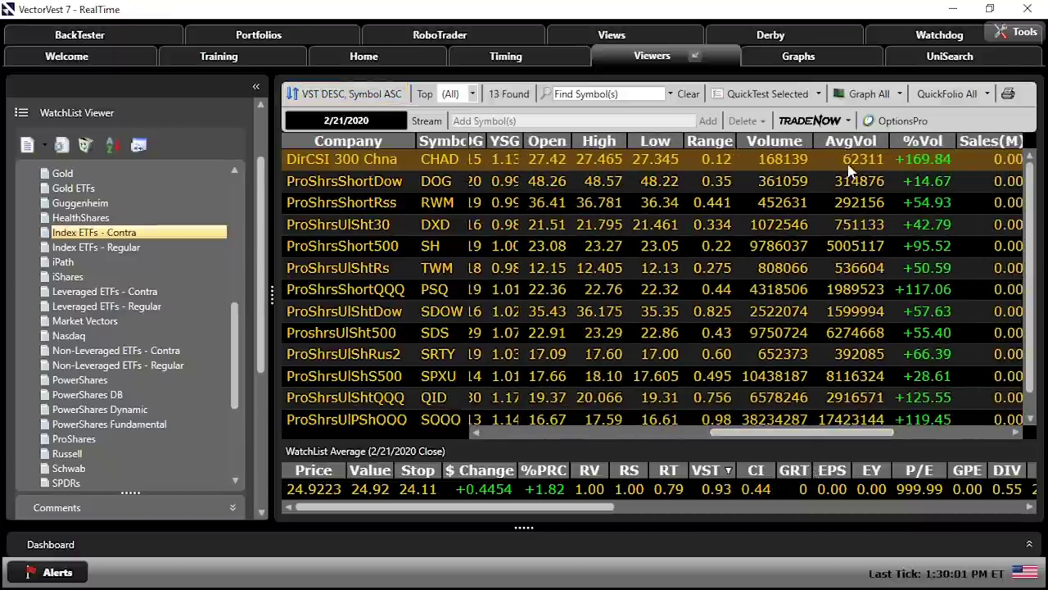
click(849, 144)
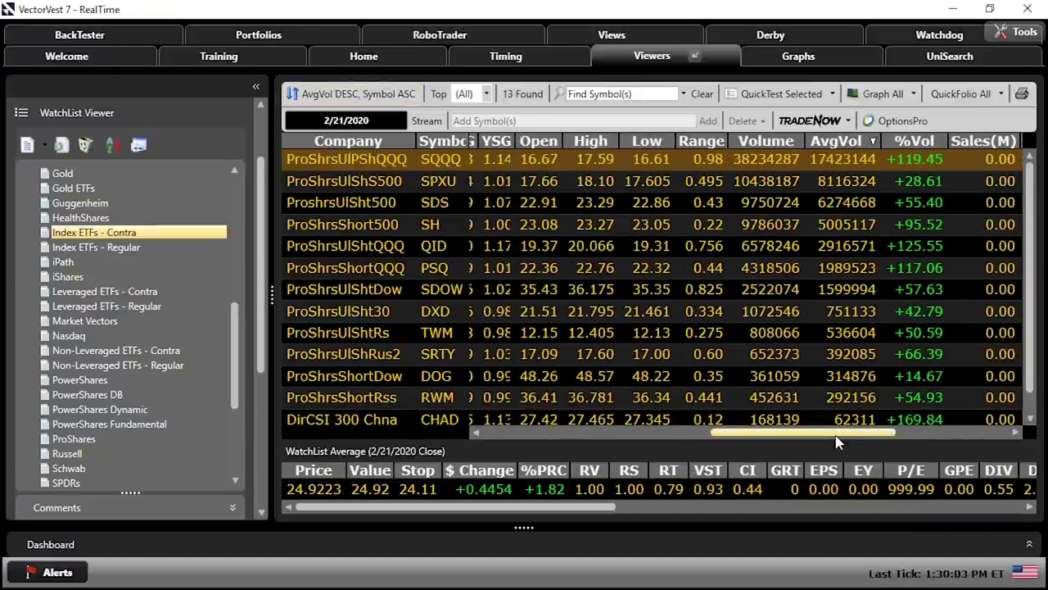
QuickTest the top five, SQQQ through QID, giving five winners averaging 38.92%, then close the results.
drag(835, 437, 531, 459)
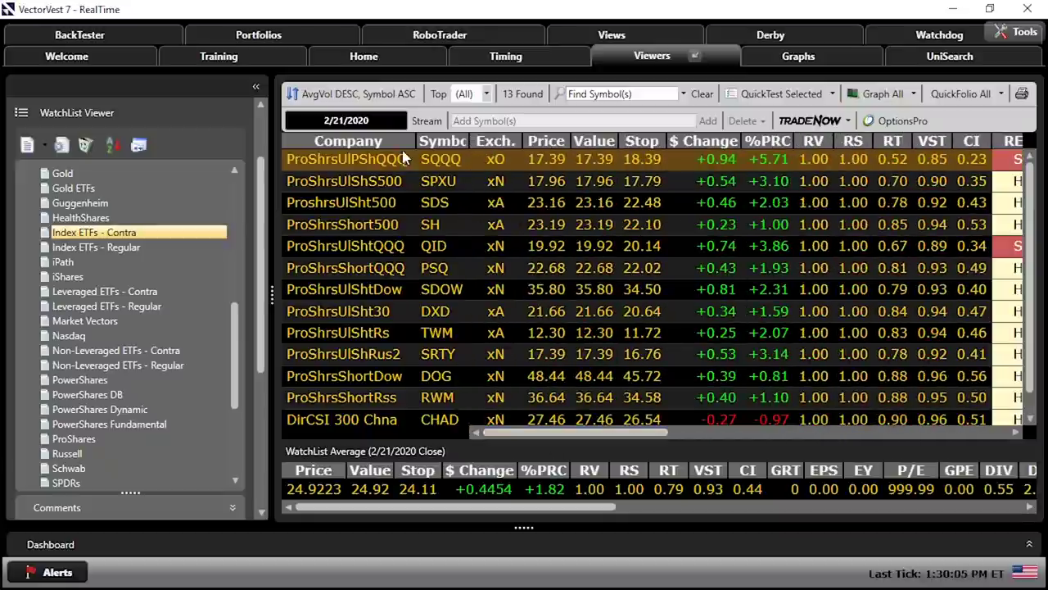
drag(400, 163, 397, 245)
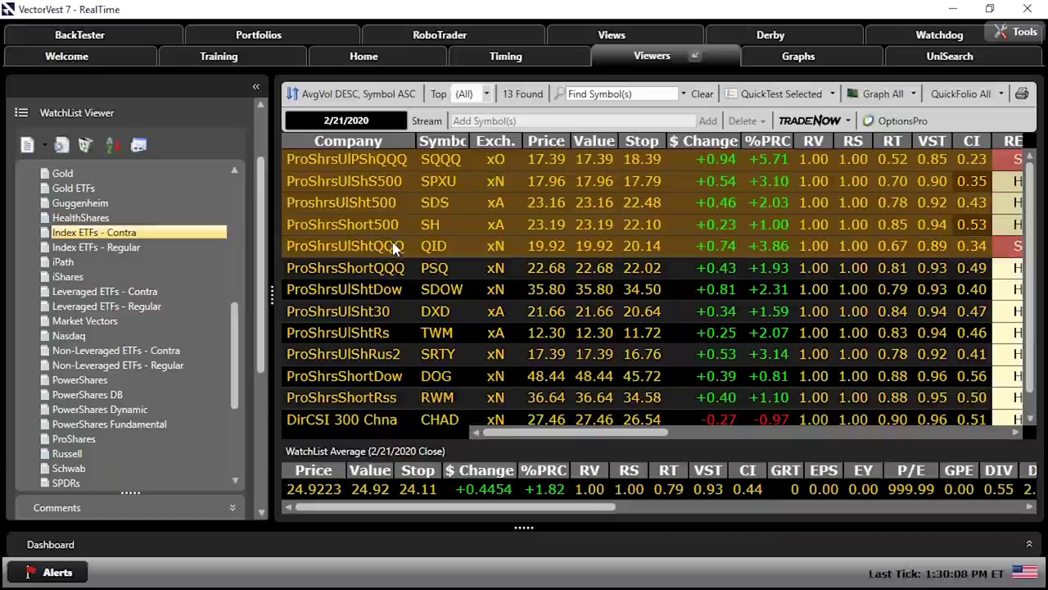
right_click(516, 179)
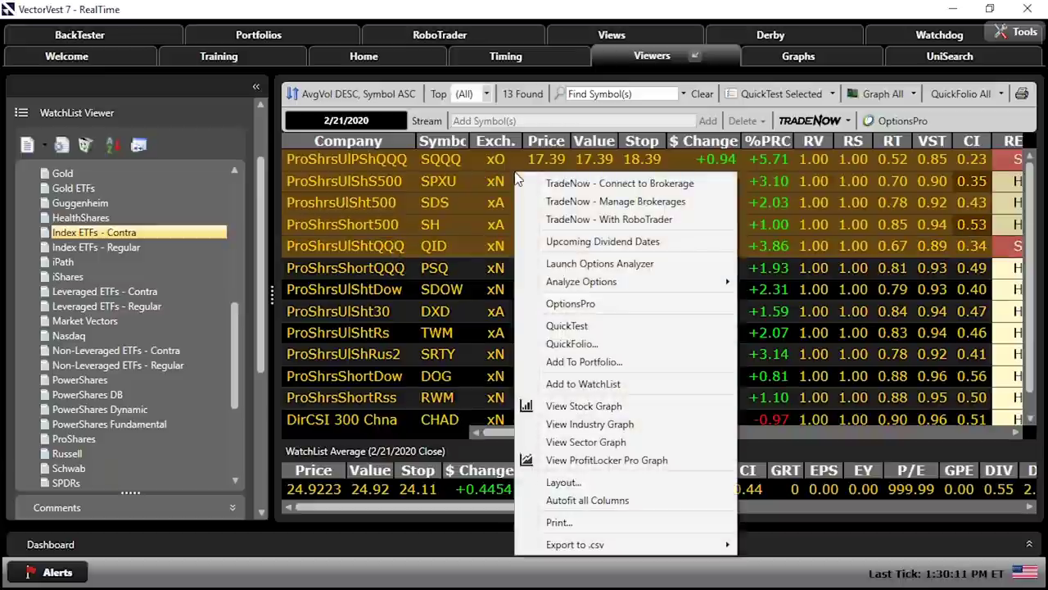
click(577, 327)
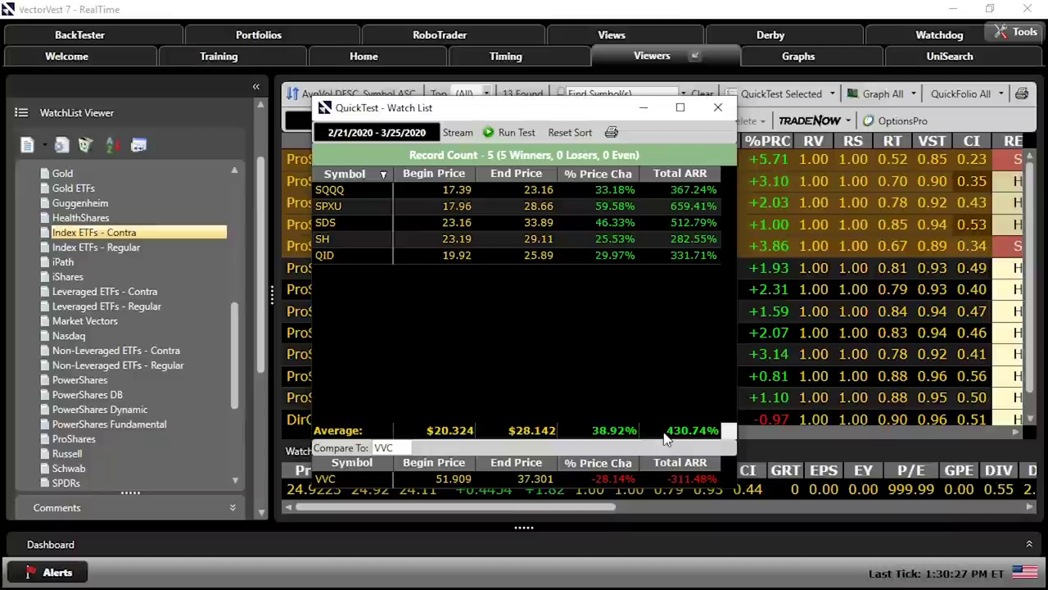
click(718, 109)
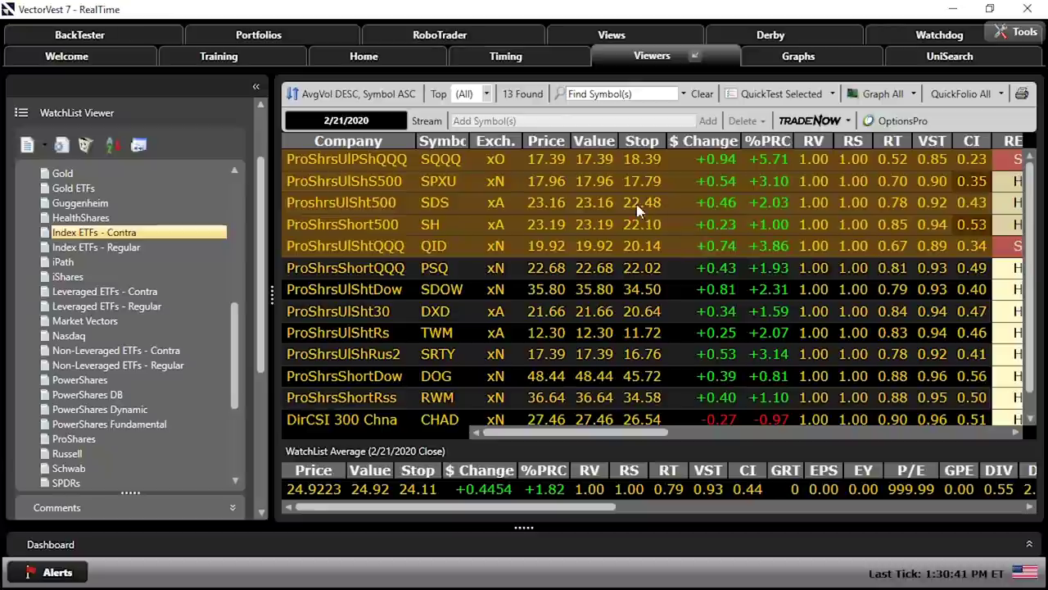
Run the UniSearch Buying Contra ETFs search from the ETFs folder, listing BZQ and DRIP.
click(950, 57)
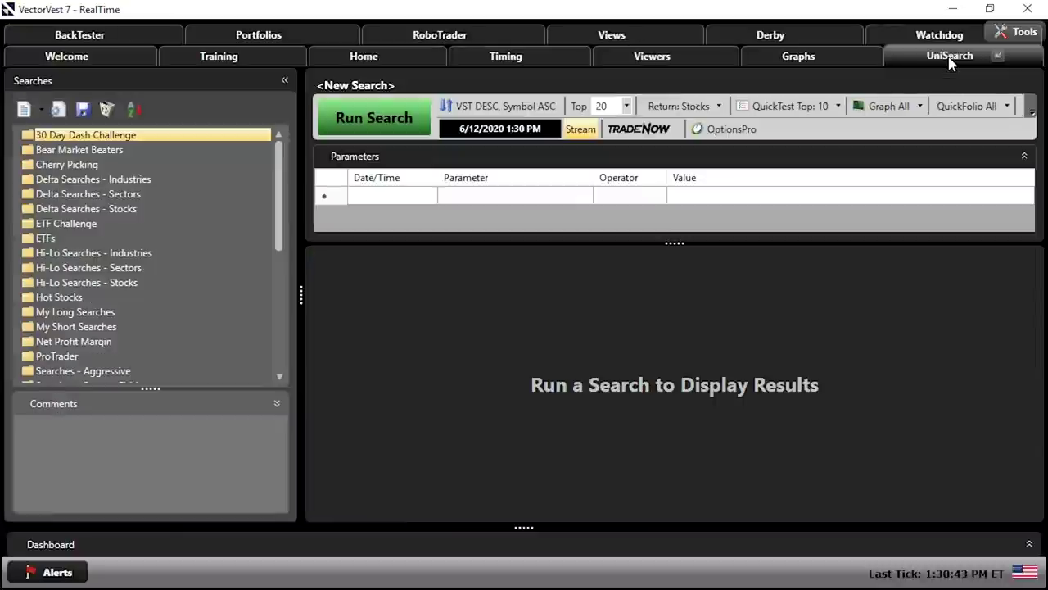
double_click(46, 240)
scroll(205, 285, down, 1)
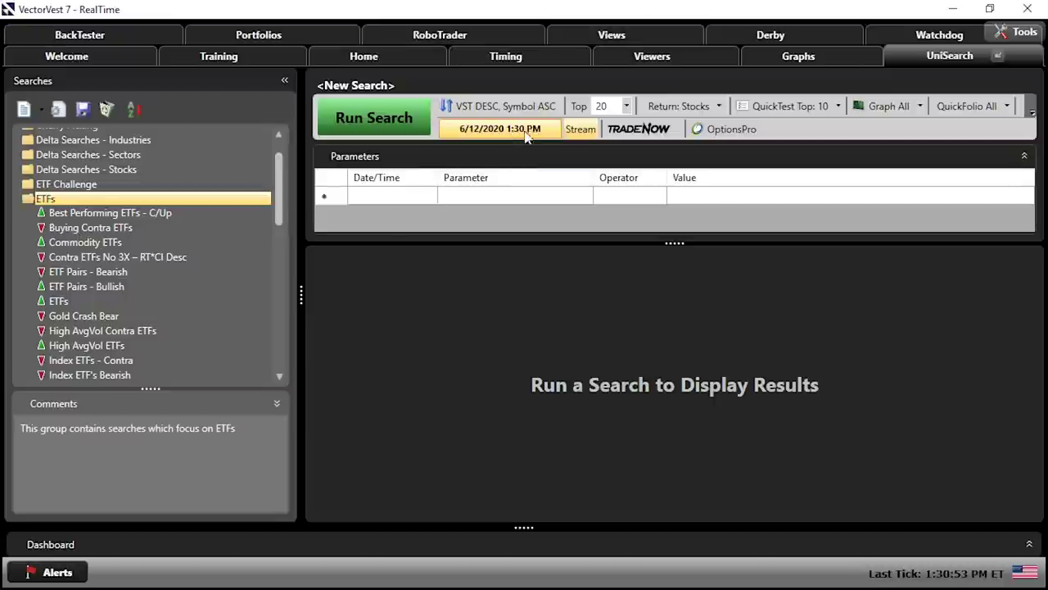
double_click(62, 228)
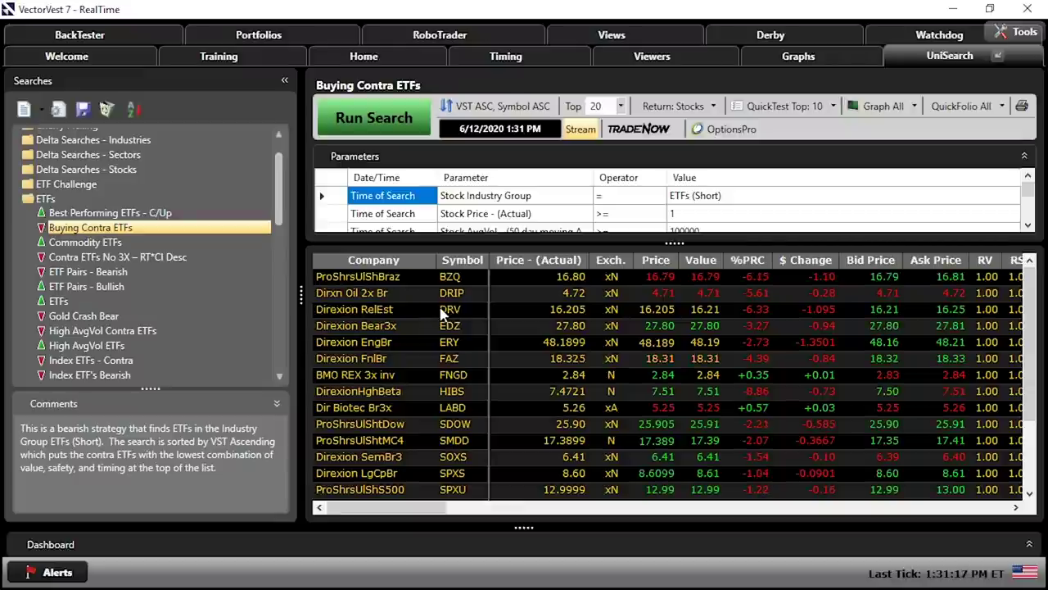
click(656, 59)
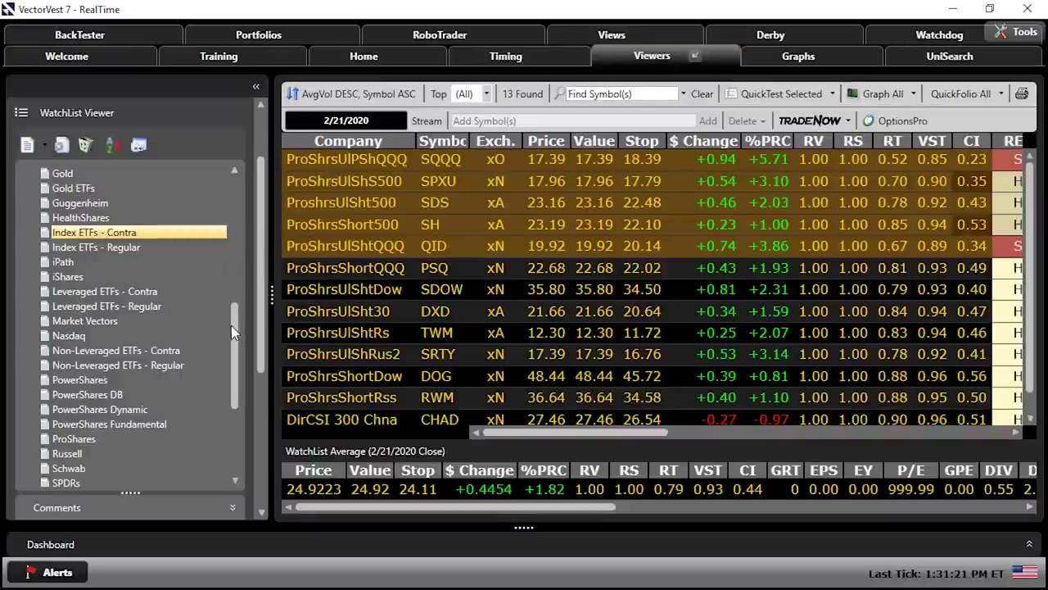
Show all five Buying Contra ETFs criteria, then view Market Timing over 3/12/2020–6/12/2020.
drag(232, 326, 234, 361)
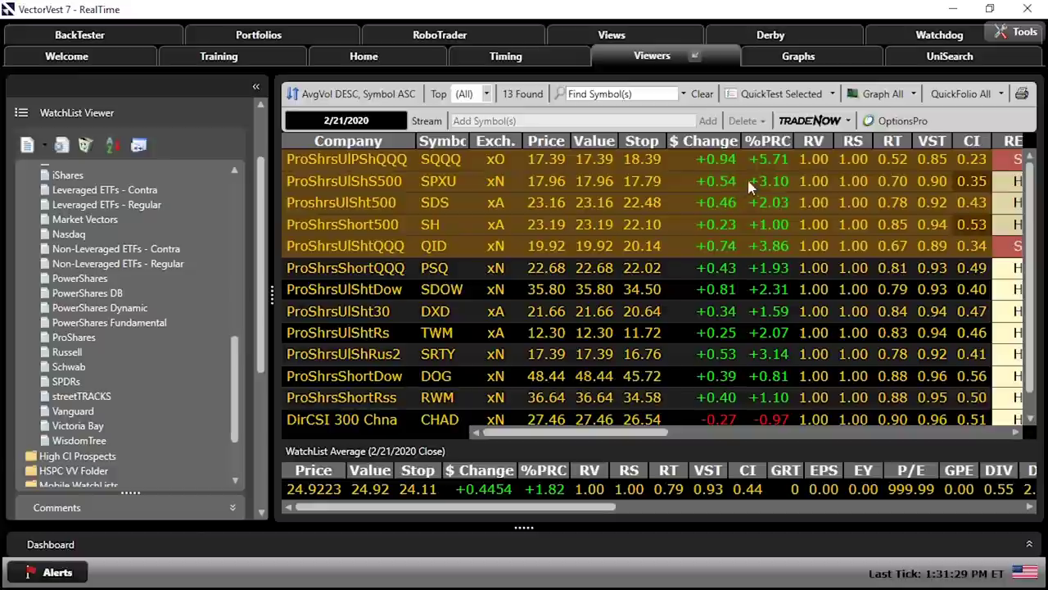
click(946, 59)
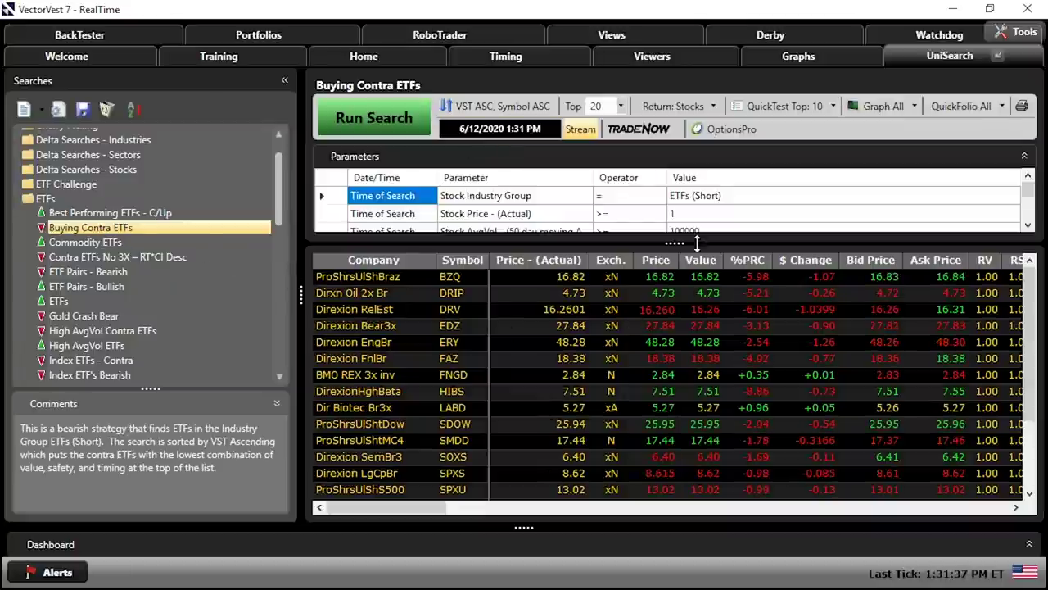
drag(674, 242, 674, 290)
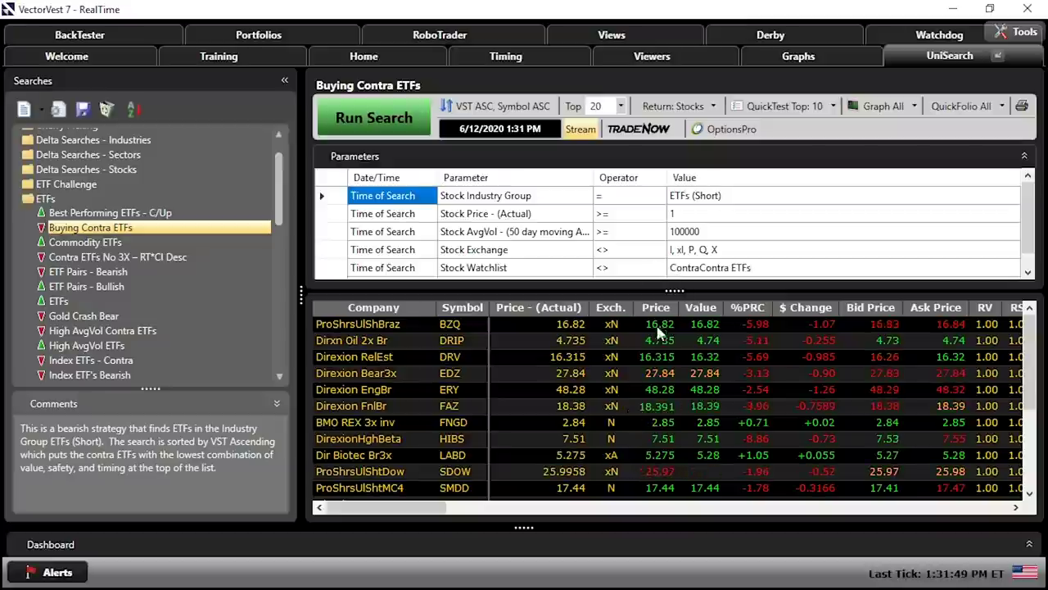
click(798, 55)
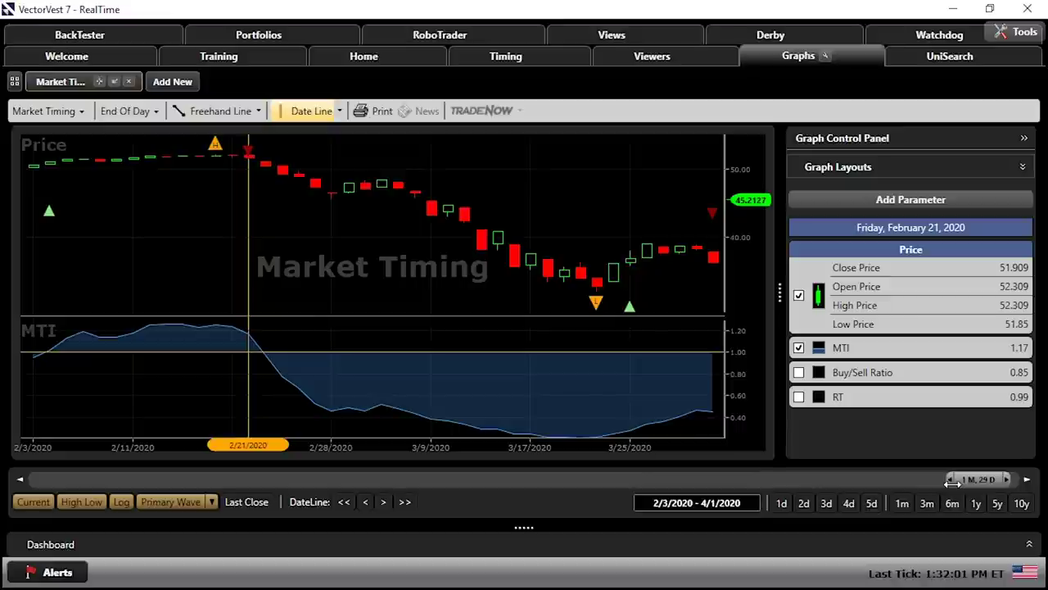
click(927, 503)
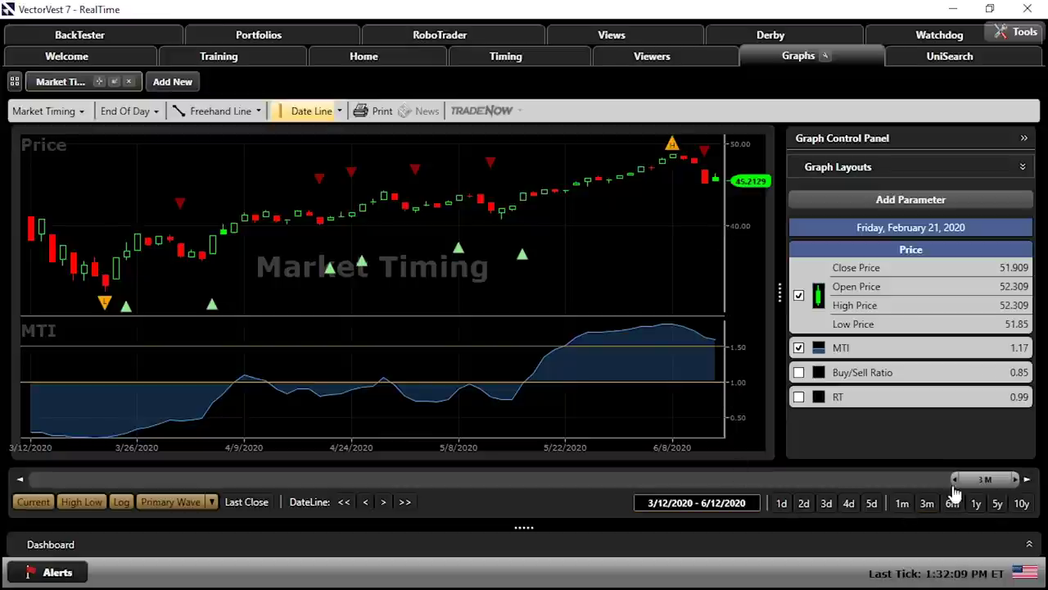
Extend the Market Timing graph back to 12/27/2019 through 6/12/2020, then switch to the PowerPoint slide show.
mouse_move(953, 482)
mouse_down()
mouse_move(934, 484)
mouse_move(946, 489)
mouse_up()
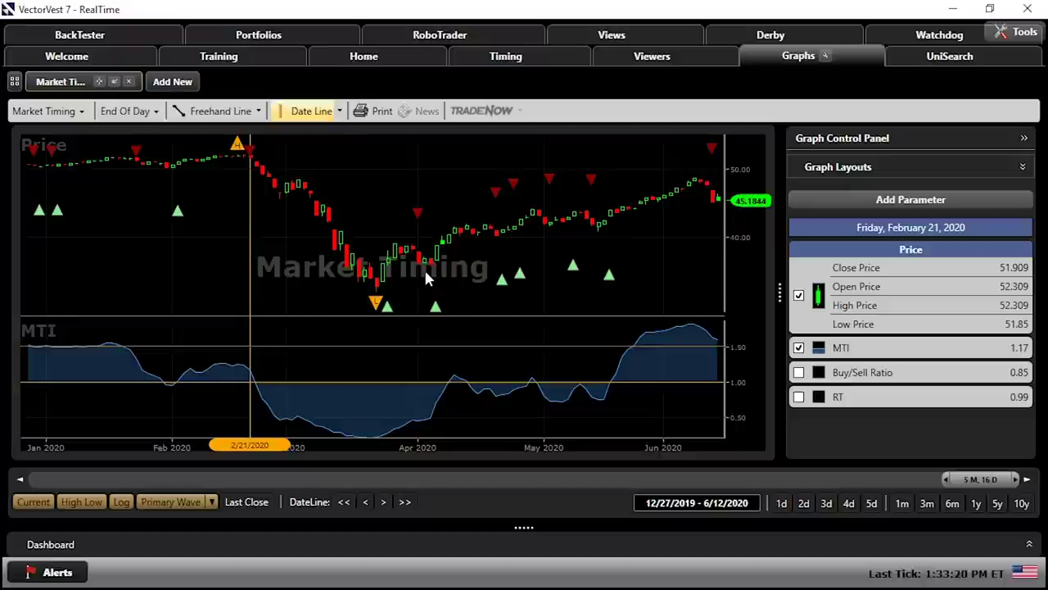
key(alt+Tab)
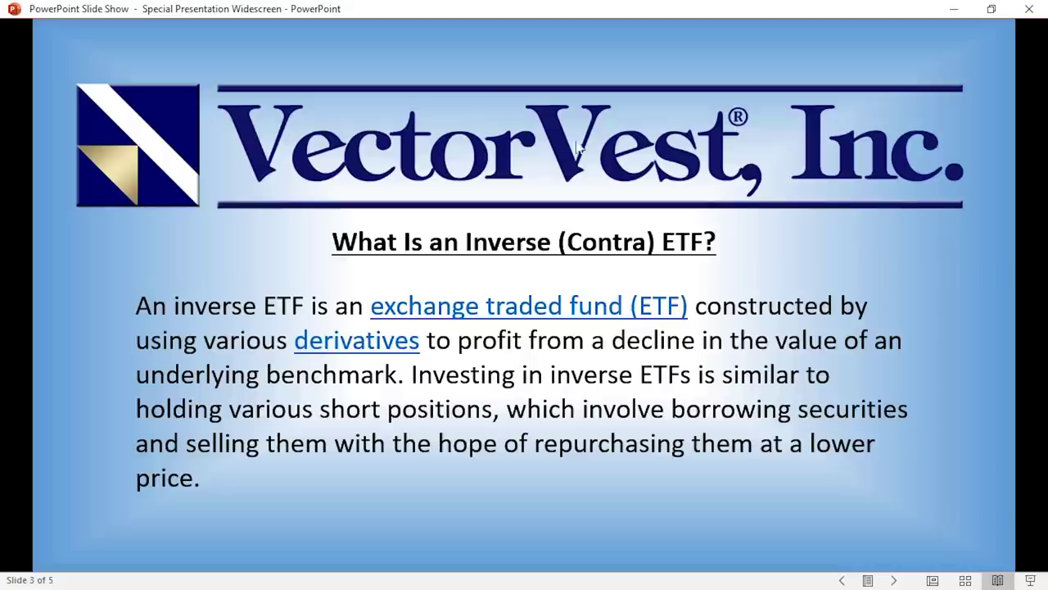
Advance to slide 4 with the vectorvest.com/bf address, then switch away from PowerPoint.
click(783, 347)
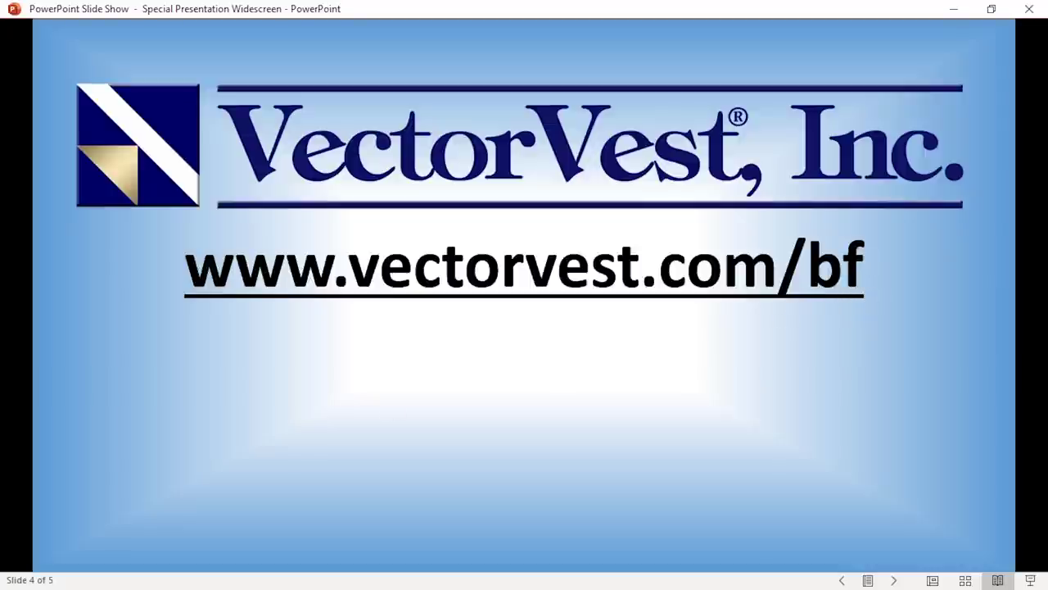
key(alt+Tab)
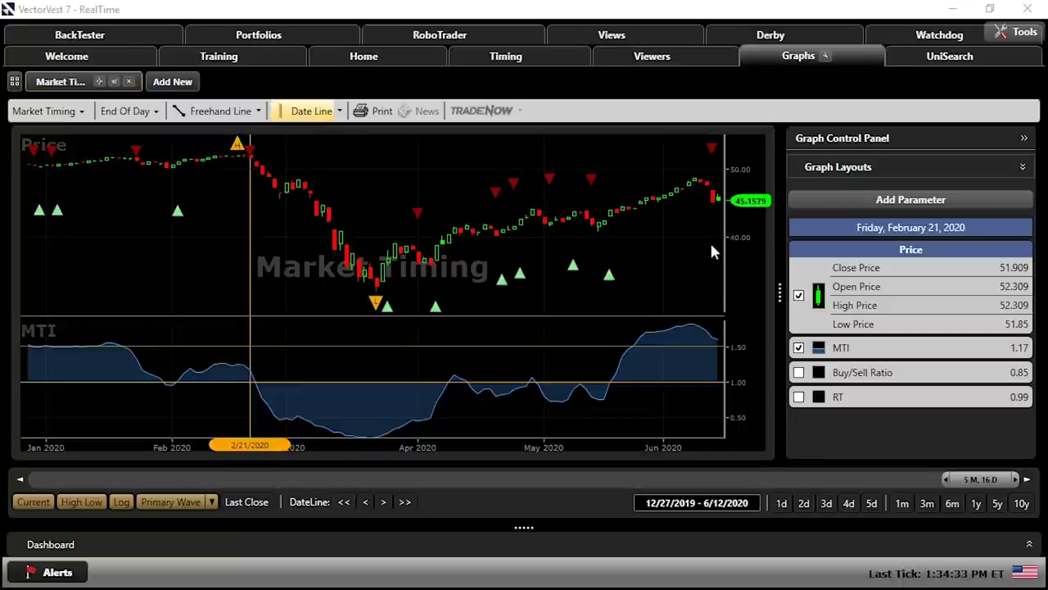
Return to the PowerPoint slide show on slide 4, the vectorvest.com/bf closing slide.
key(alt+Tab)
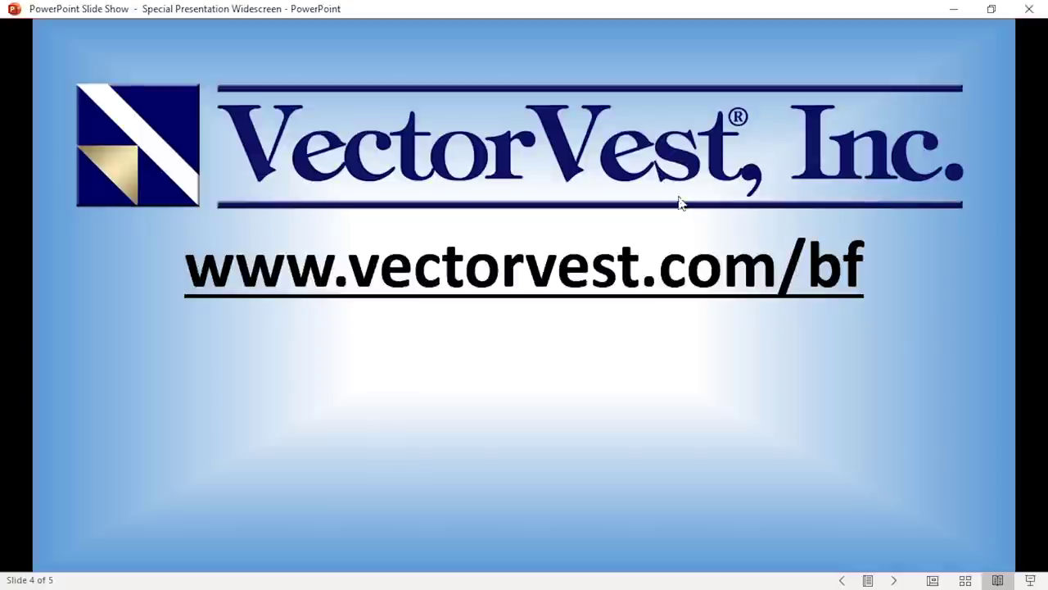